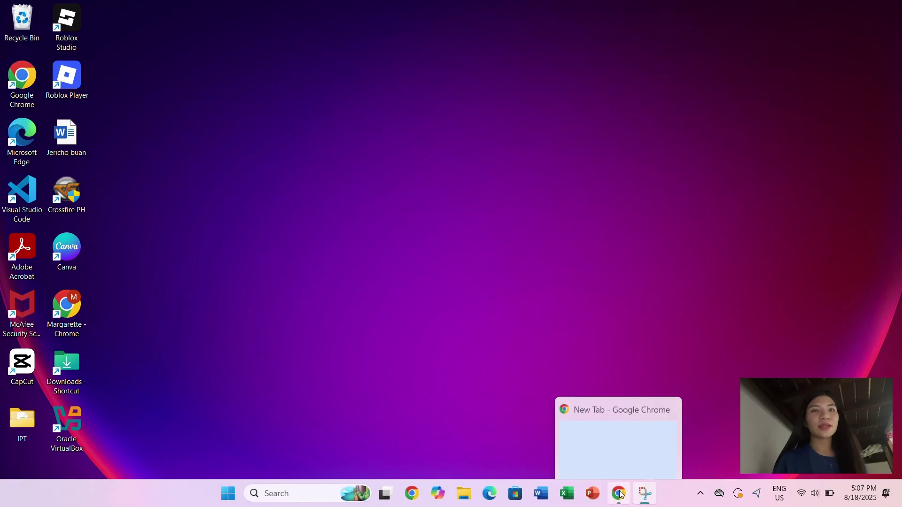
- Switch to Google Chrome, search the web for "ubuntu" and open the official ubuntu.com site
left_click(617, 447)
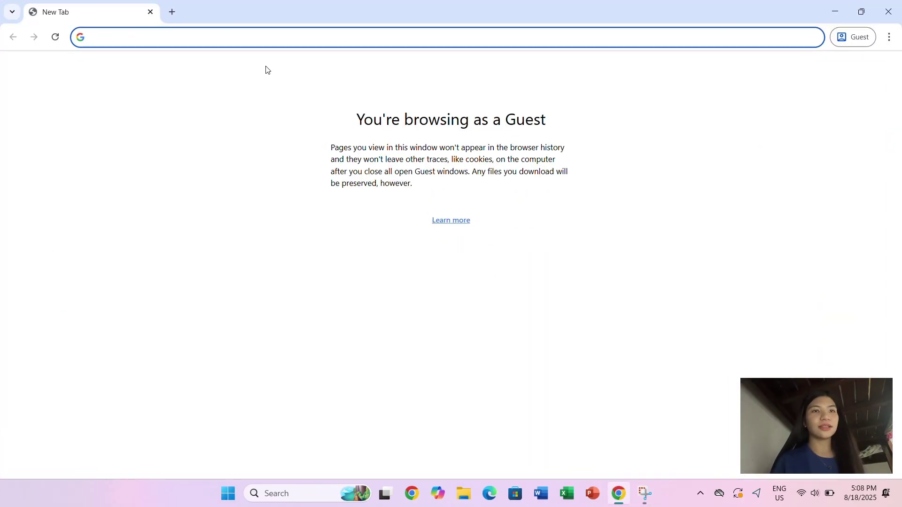
type("ubuntu")
key("Return")
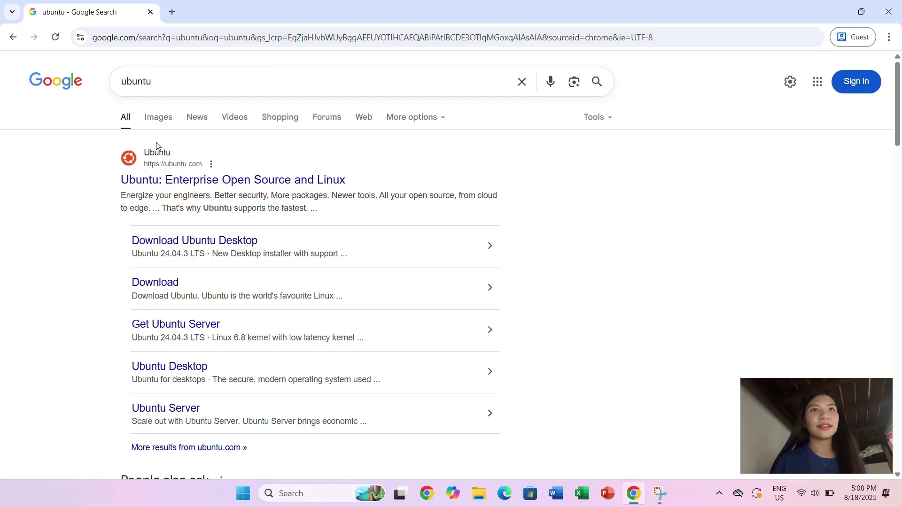
left_click(190, 181)
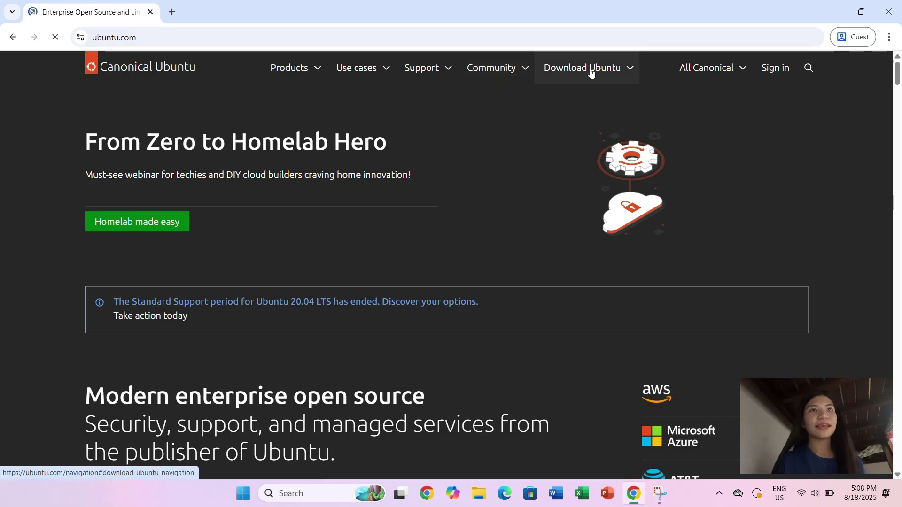
- Go to the Get Ubuntu Server page and start the Ubuntu Server 24.04.3 LTS download
left_click(626, 69)
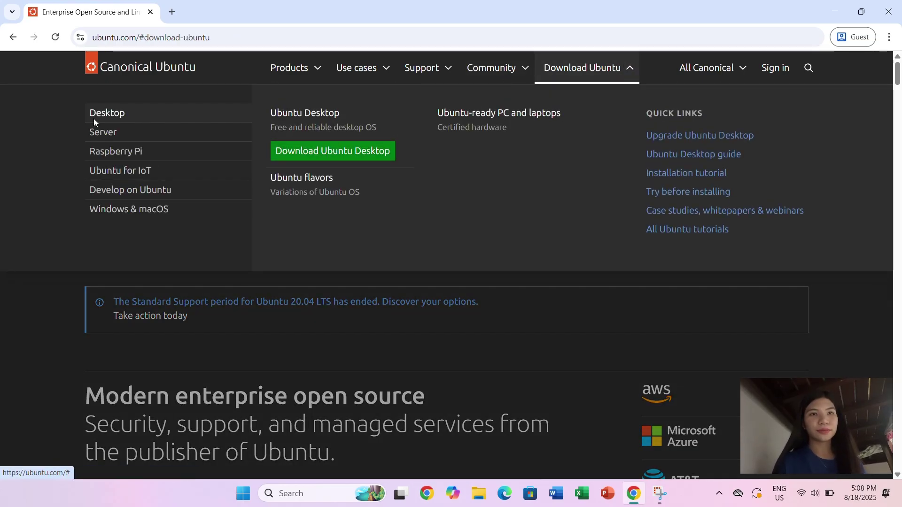
left_click(107, 133)
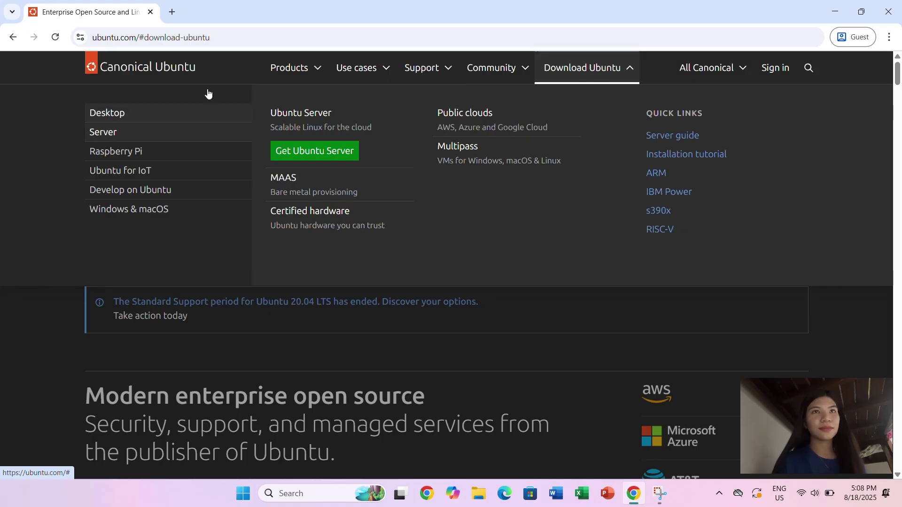
left_click(326, 155)
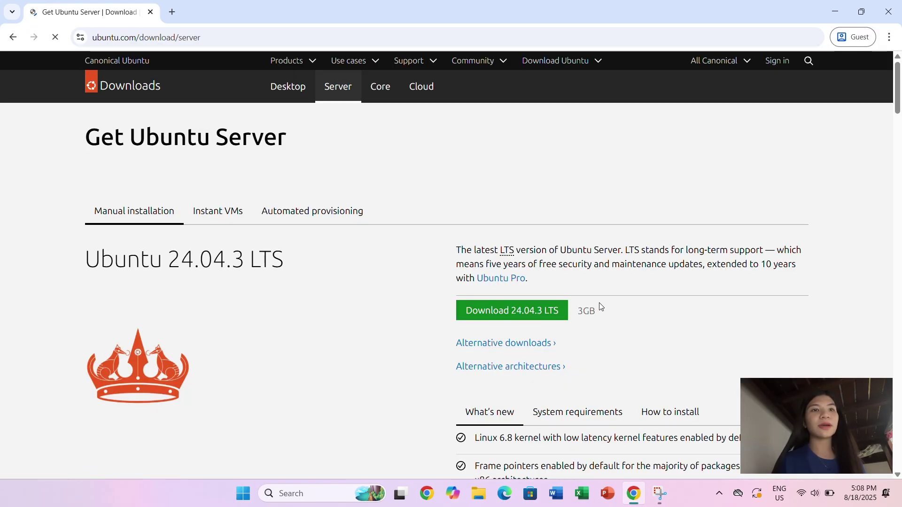
scroll(498, 315, "down", 1)
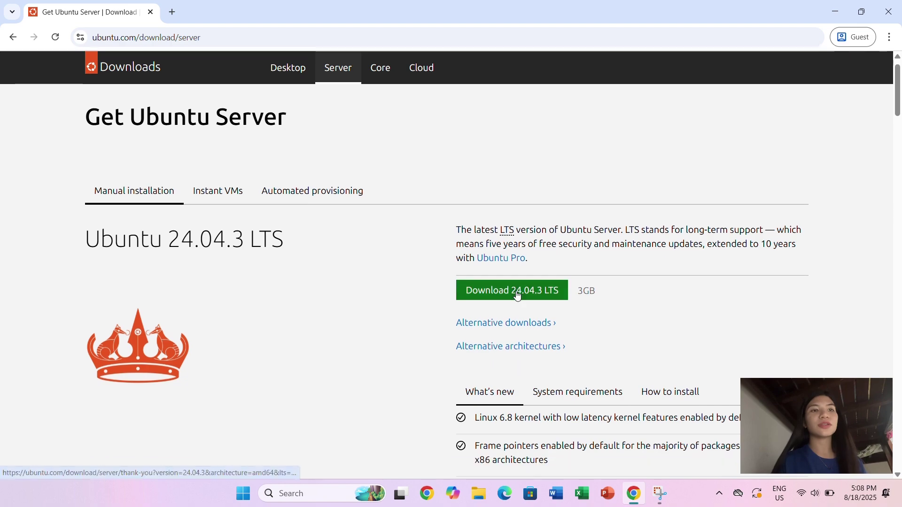
left_click(517, 312)
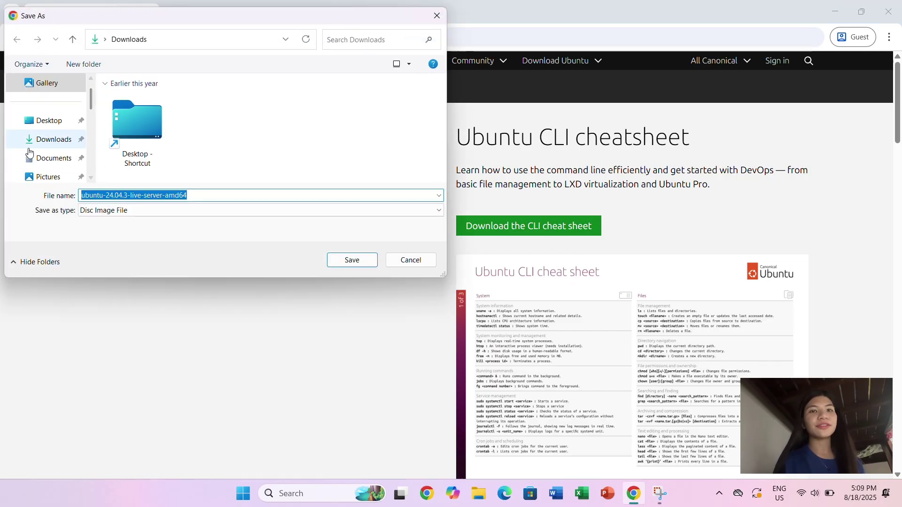
- Save the server disc image as "ubuntu" in the VirtualBox folder on drive C: and check the download's progress
scroll(28, 141, "down", 5)
left_click(52, 105)
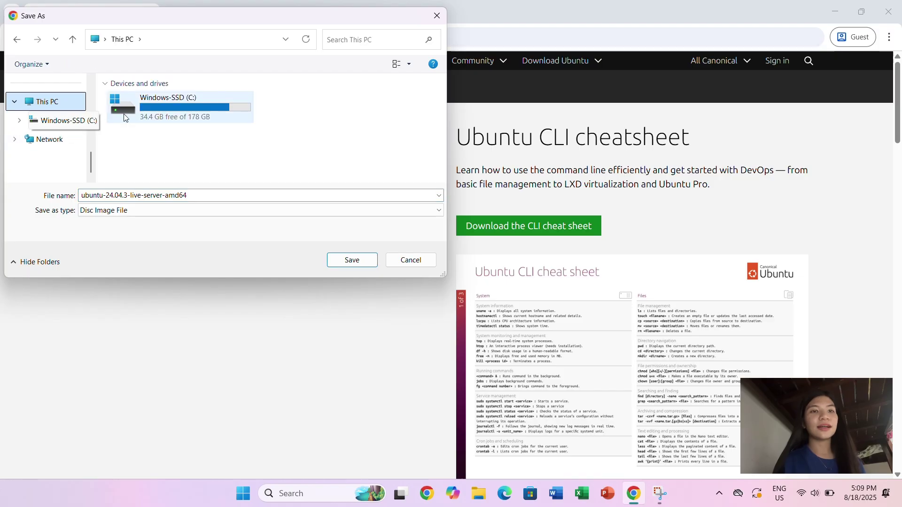
double_click(172, 103)
scroll(223, 124, "down", 2)
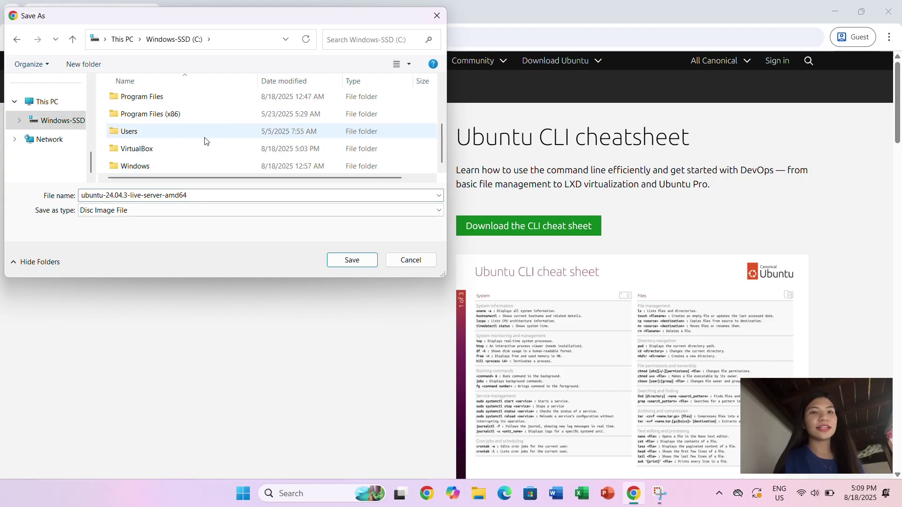
left_click(176, 155)
double_click(177, 156)
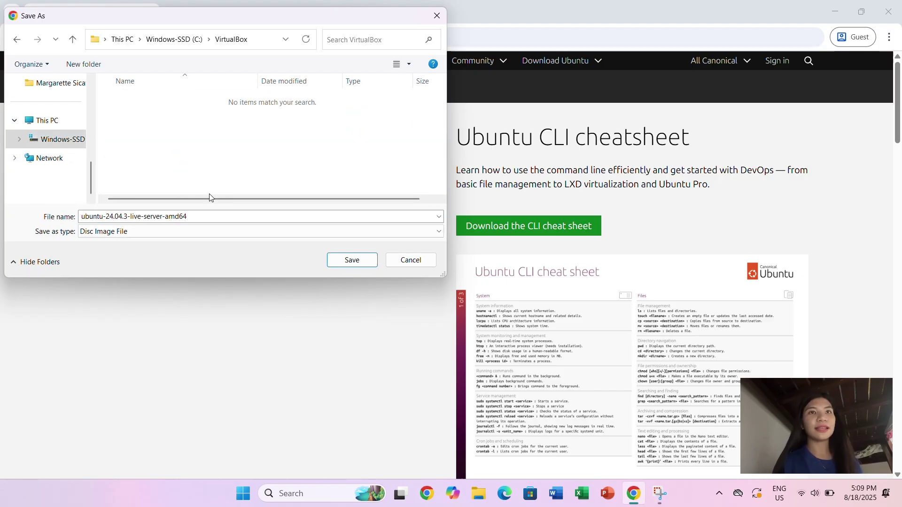
double_click(211, 218)
type("ubun")
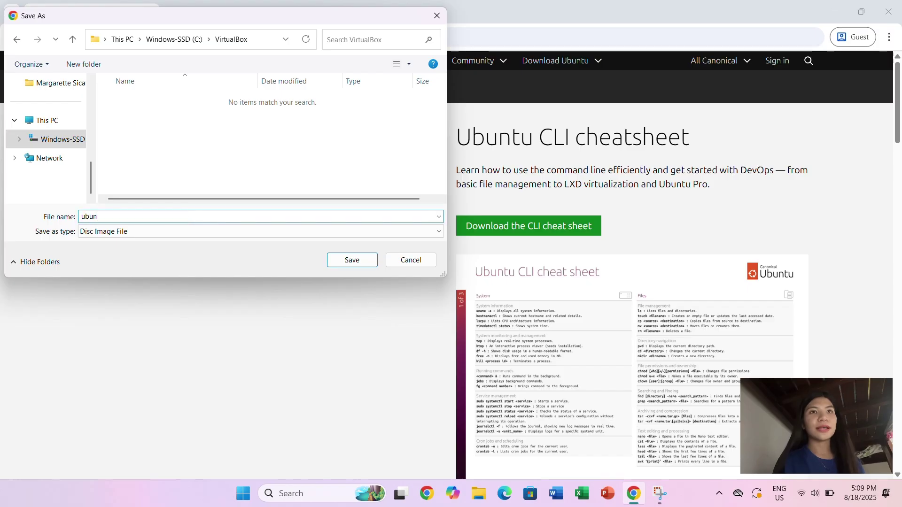
type("tu")
key("Return")
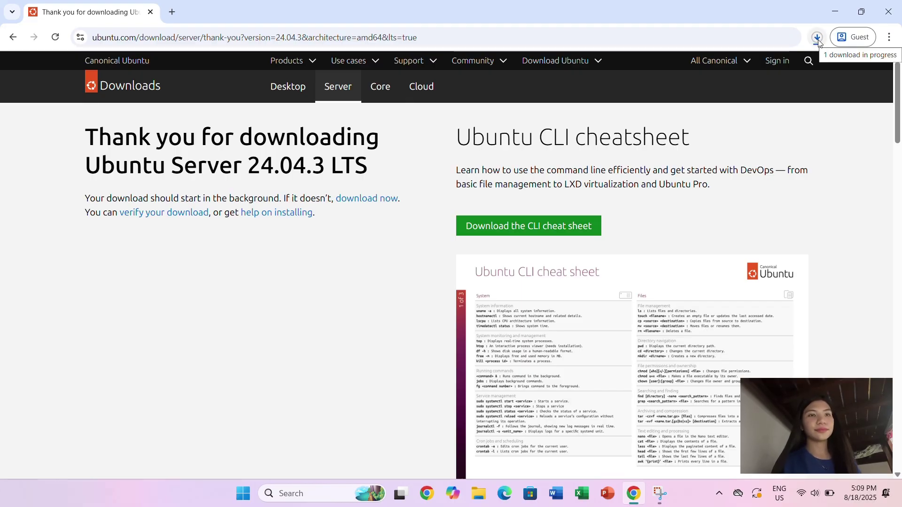
left_click(818, 41)
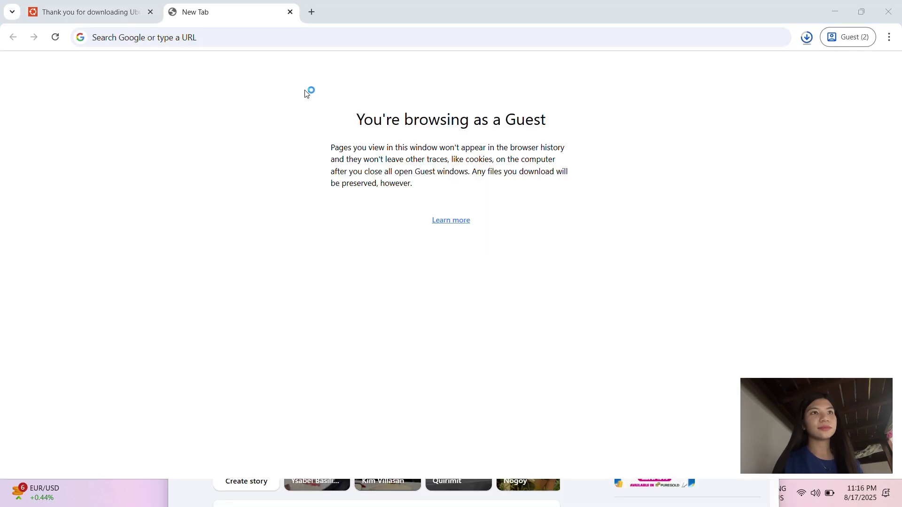
- Load virtualbox.org in the new browser tab
left_click(248, 37)
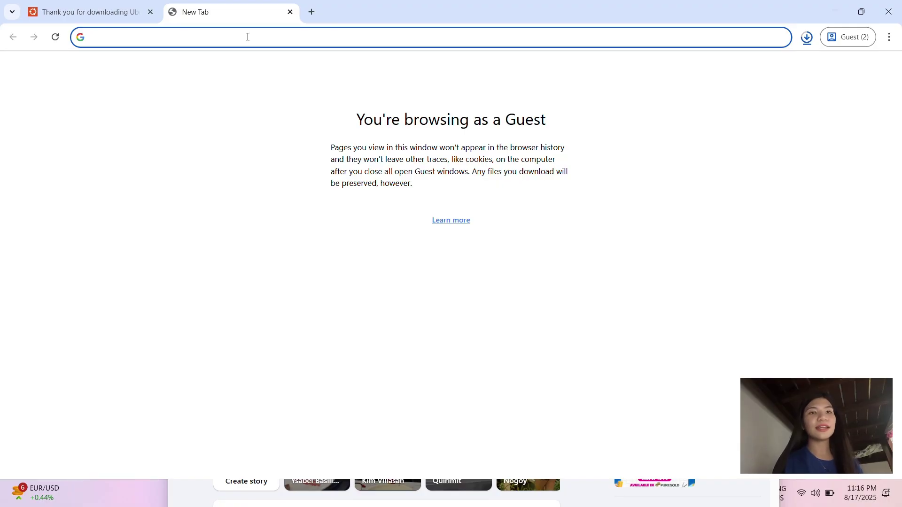
type("vi")
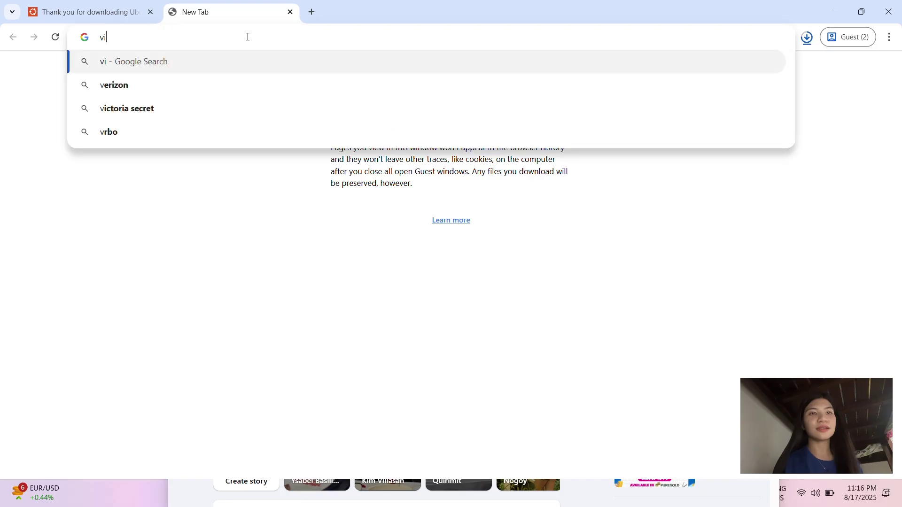
type("rtua")
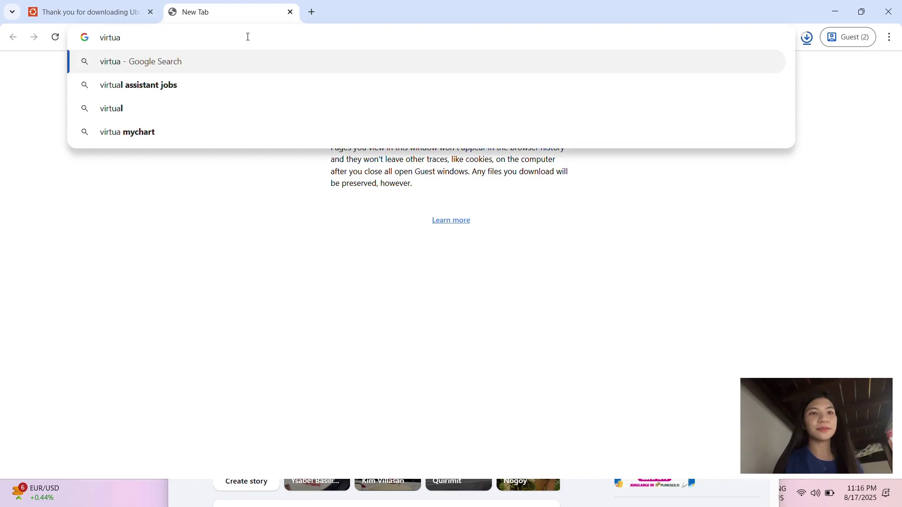
type("lbox")
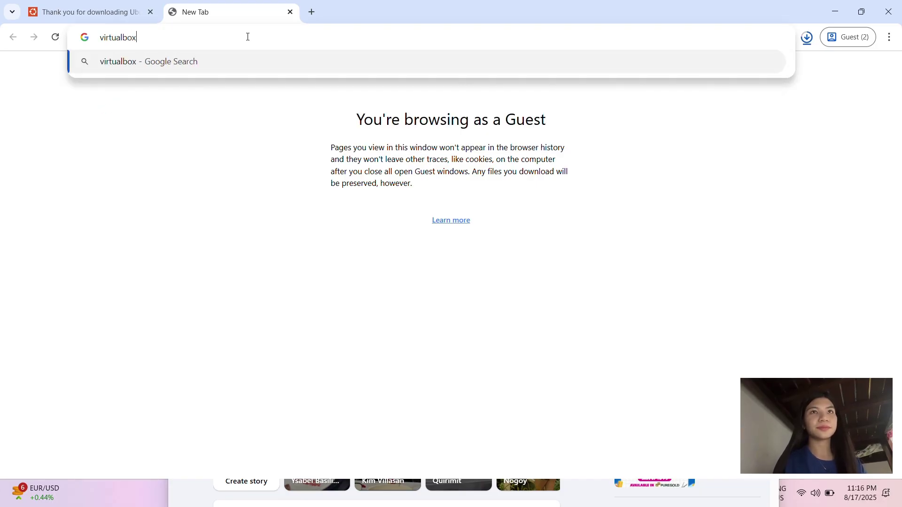
type(".or")
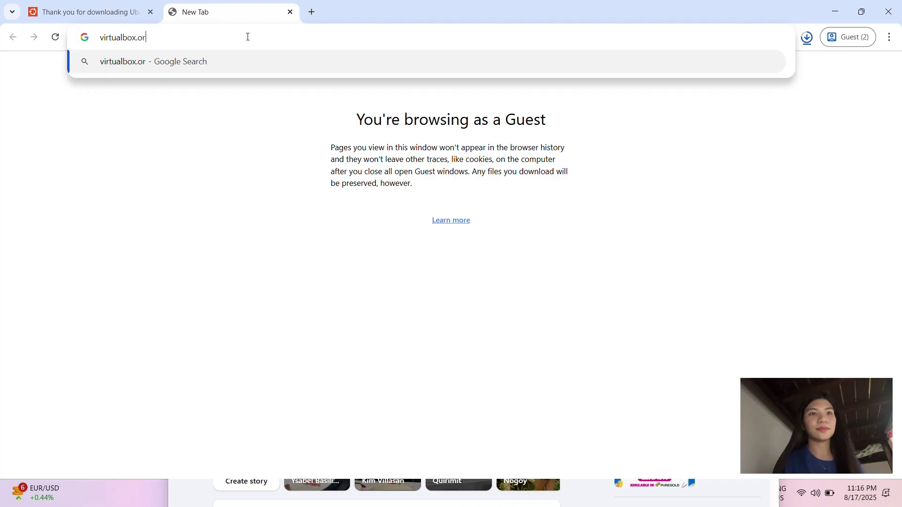
type("g")
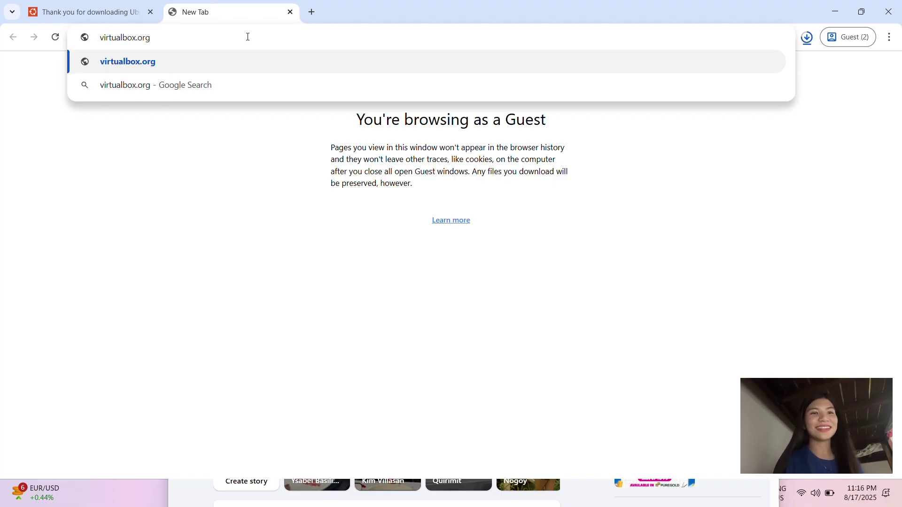
key("Return")
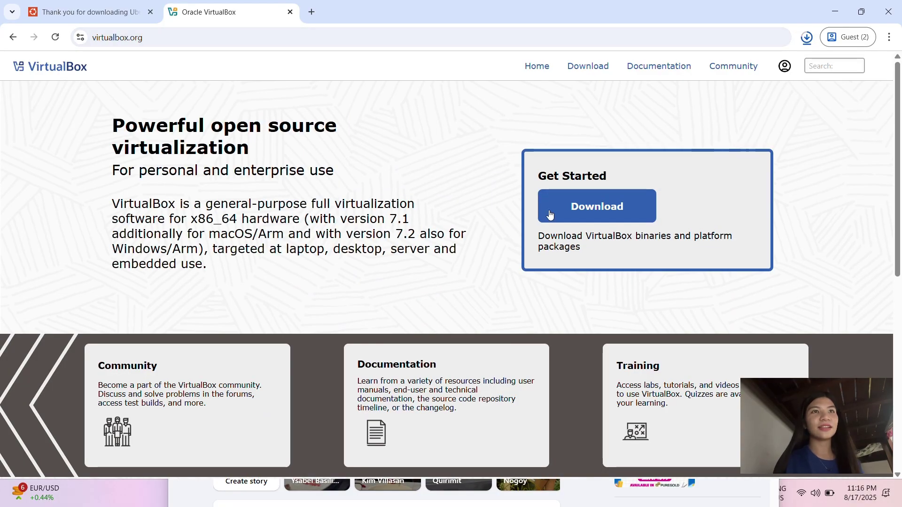
- Download the VirtualBox 7.2.0 platform package for Windows hosts, trying drive C: first and accepting the personal user folder as save location
left_click(601, 204)
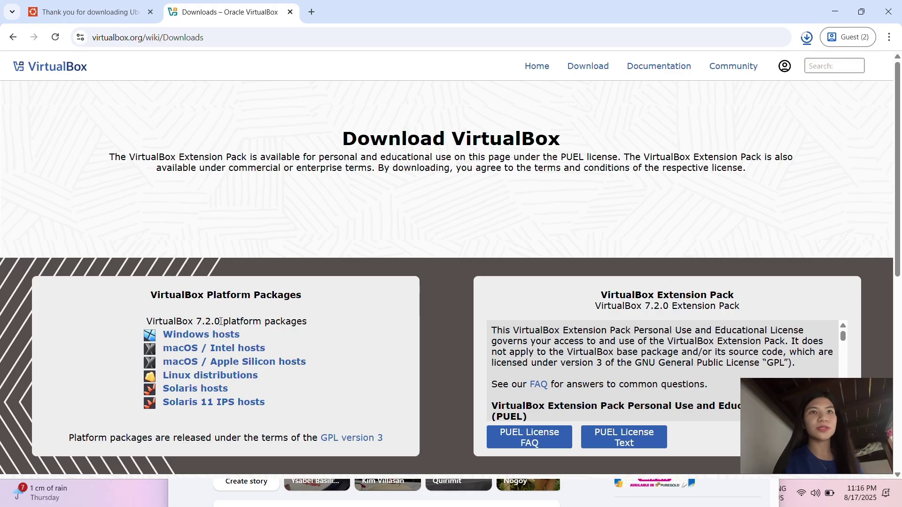
left_click(207, 333)
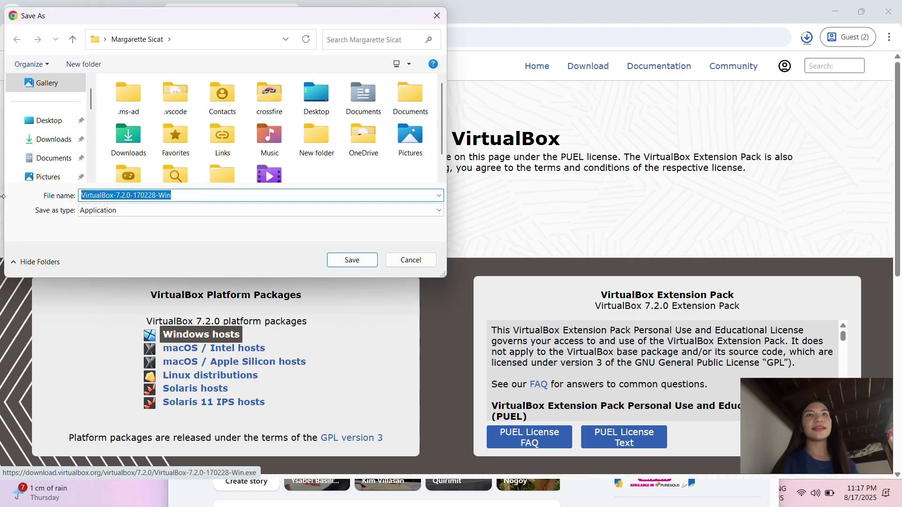
scroll(45, 136, "down", 5)
left_click(47, 102)
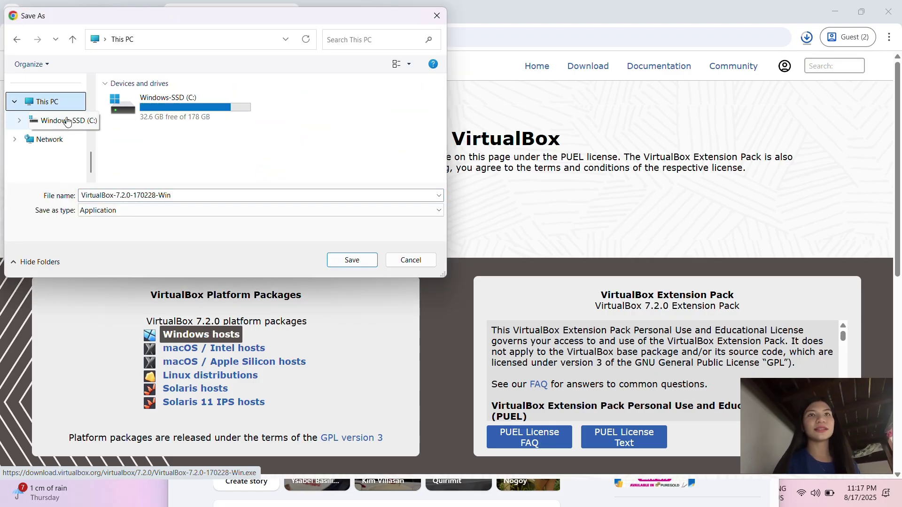
left_click(67, 121)
scroll(146, 113, "down", 3)
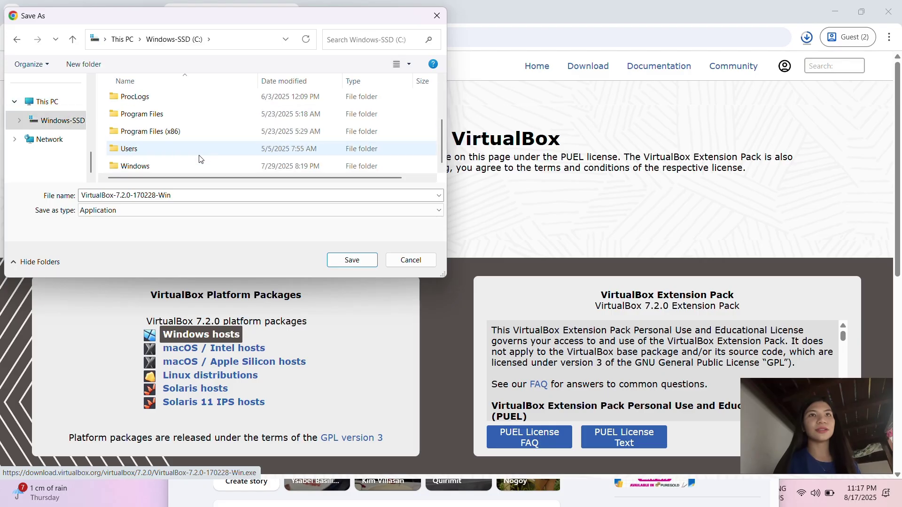
left_click(357, 263)
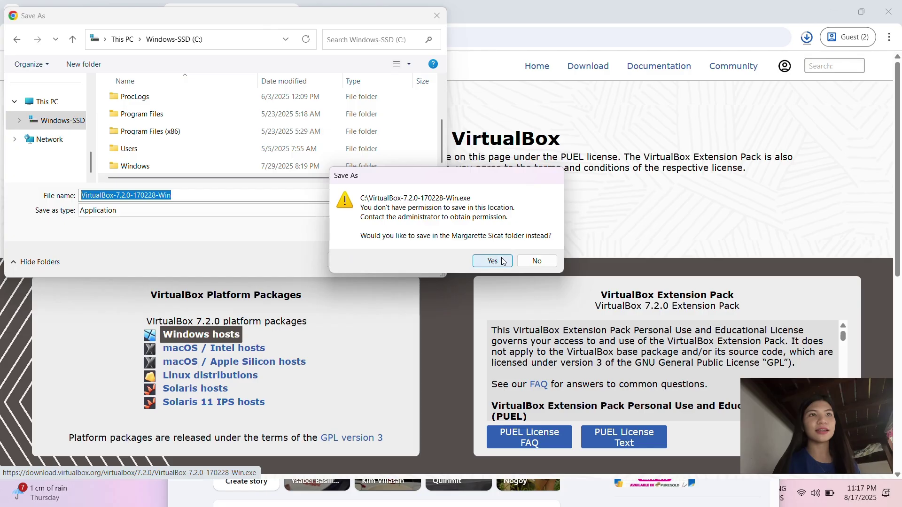
left_click(503, 261)
left_click(353, 262)
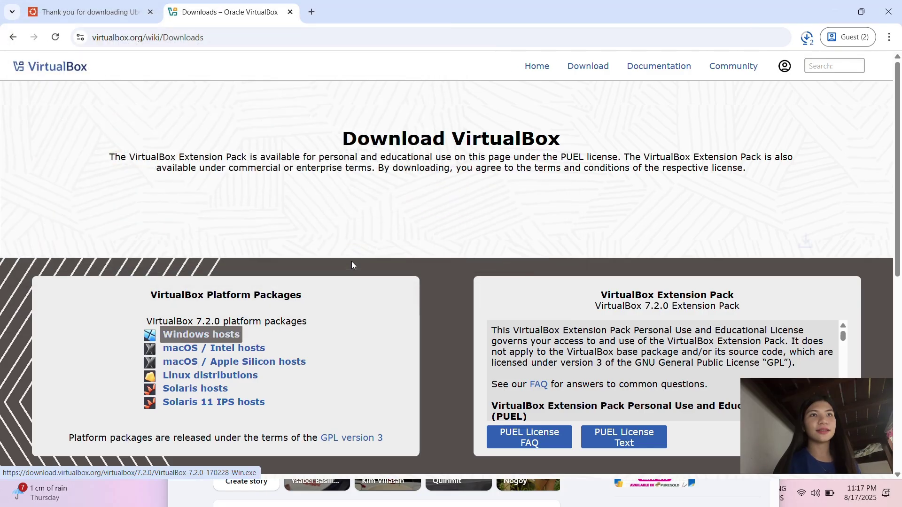
- Check the recent download history, pausing and resuming the VirtualBox-7.2.0-170228-Win download
left_click(806, 37)
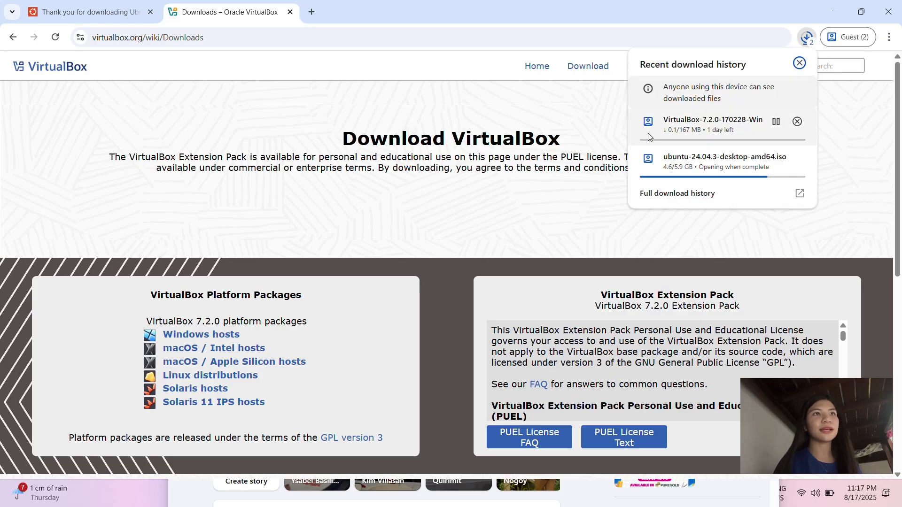
left_click(776, 122)
left_click(776, 122)
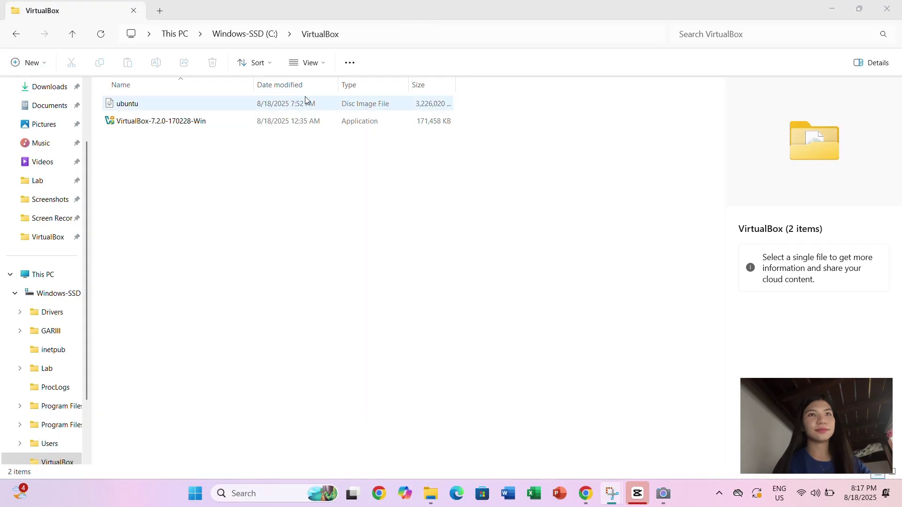
- Run the VirtualBox-7.2.0-170228-Win installer from the C:\VirtualBox folder and complete its setup wizard
left_click(288, 121)
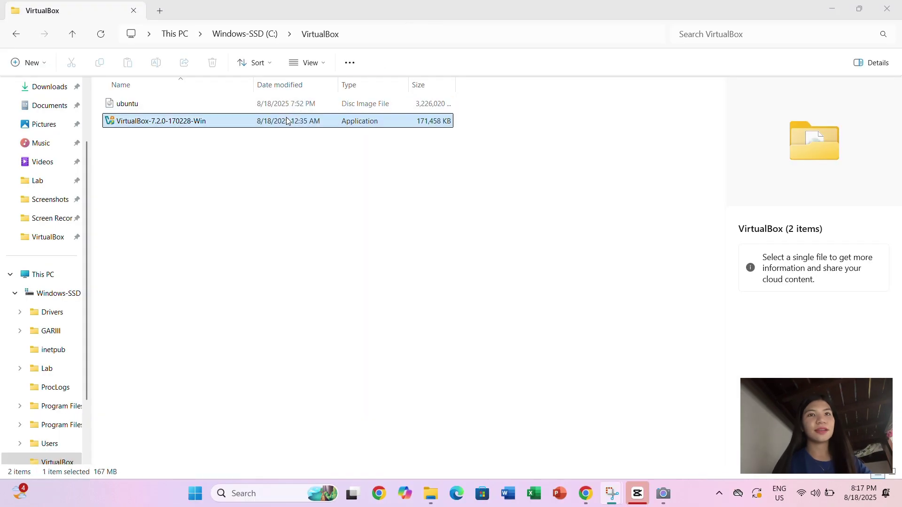
double_click(288, 120)
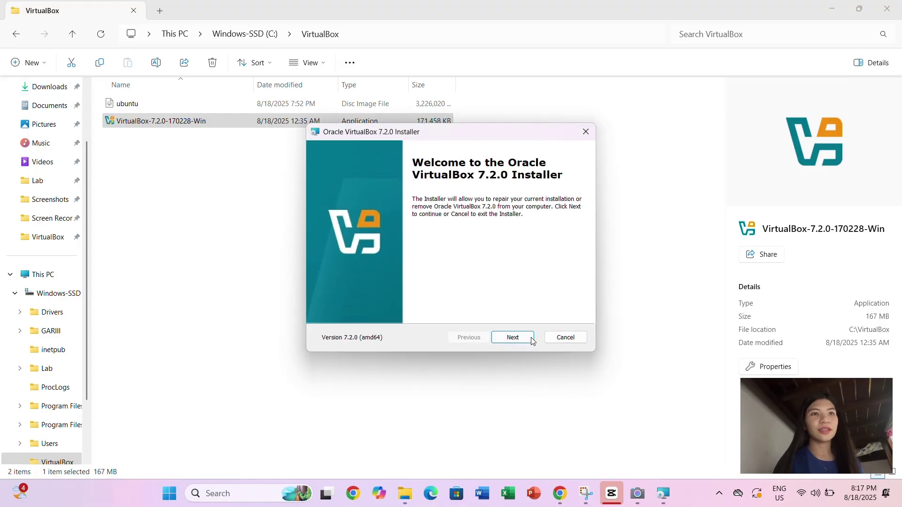
left_click(522, 339)
key("Return")
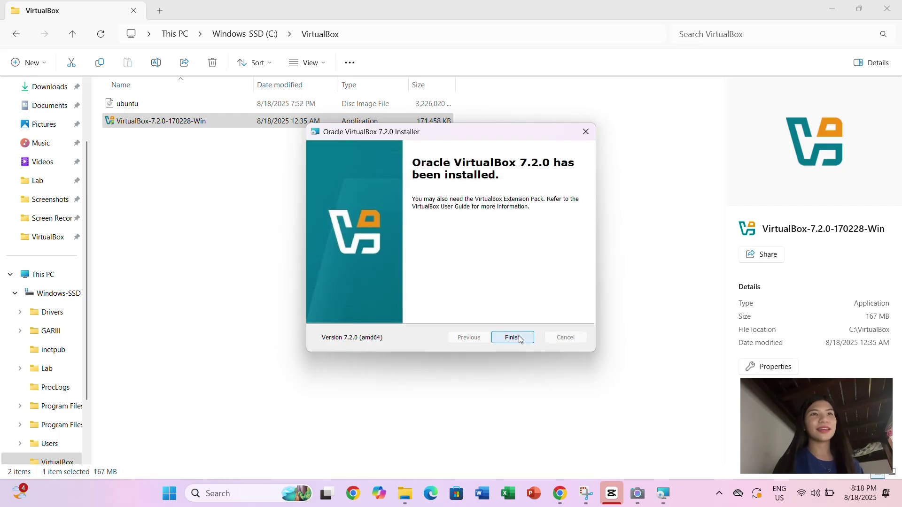
left_click(520, 340)
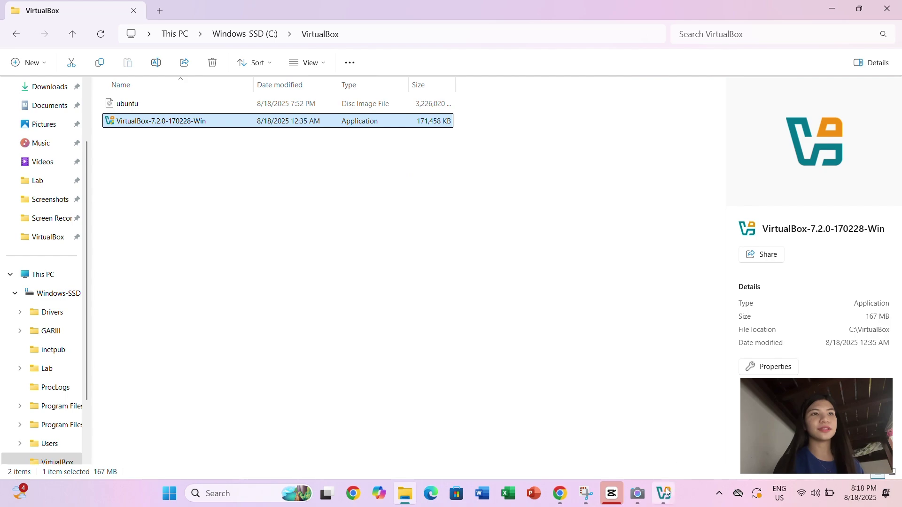
- Switch to Oracle VirtualBox Manager and look at the dialogs for creating and opening a virtual machine, cancelling both
left_click(668, 491)
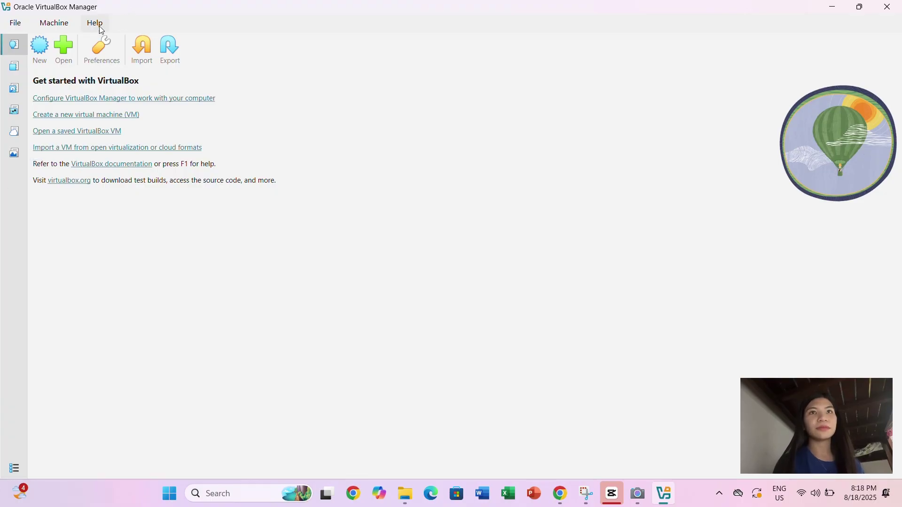
left_click(40, 47)
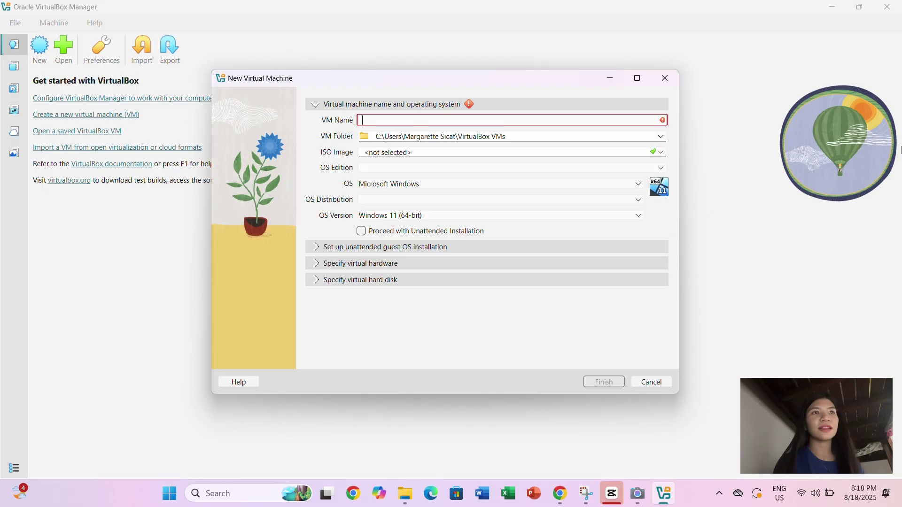
left_click(665, 78)
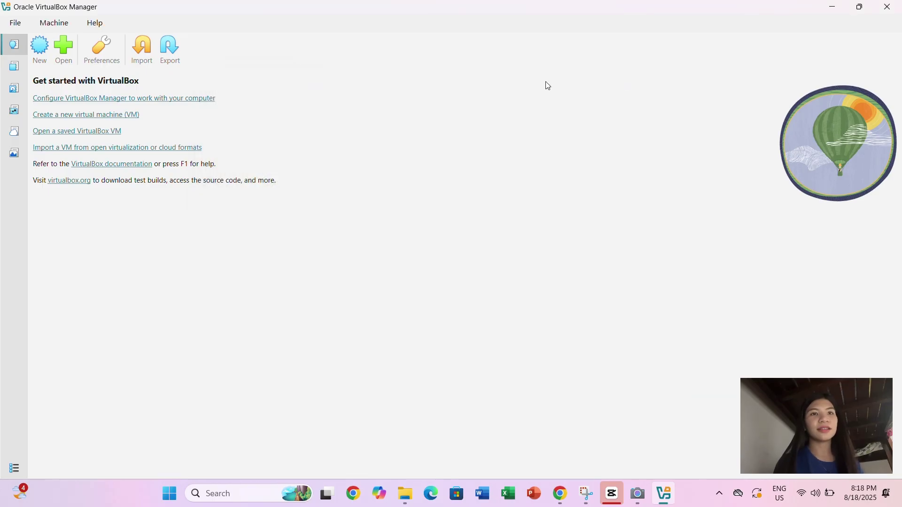
left_click(62, 55)
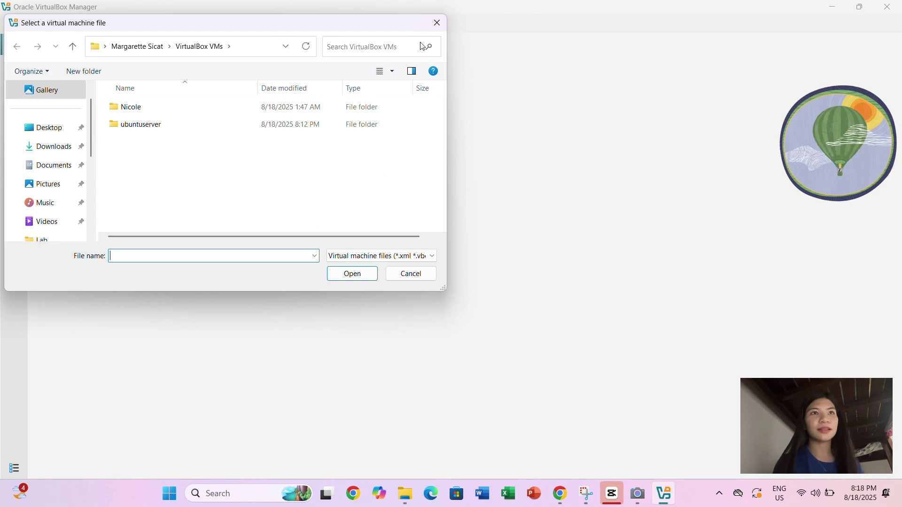
left_click(403, 273)
- Review the General, Input, Update, Language, Display and Proxy preferences of VirtualBox Manager, closing them without changes
left_click(202, 99)
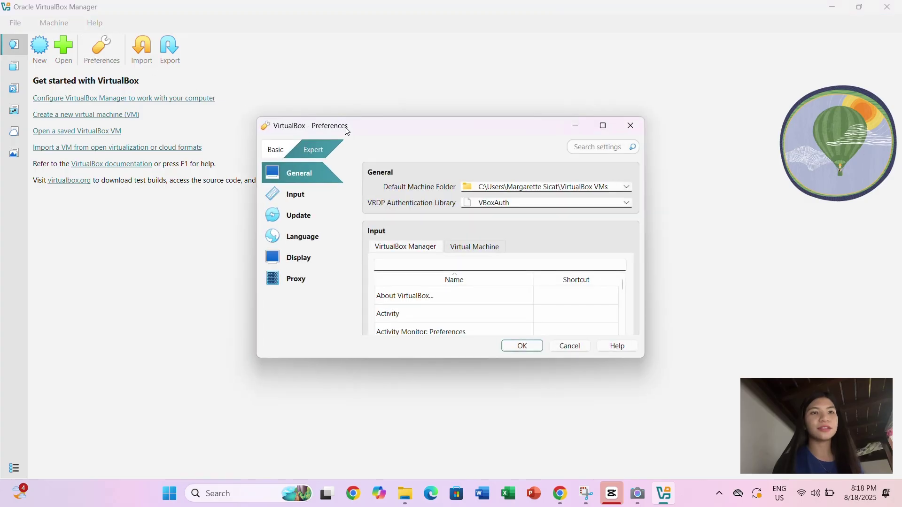
left_click(292, 194)
left_click(293, 215)
left_click(292, 237)
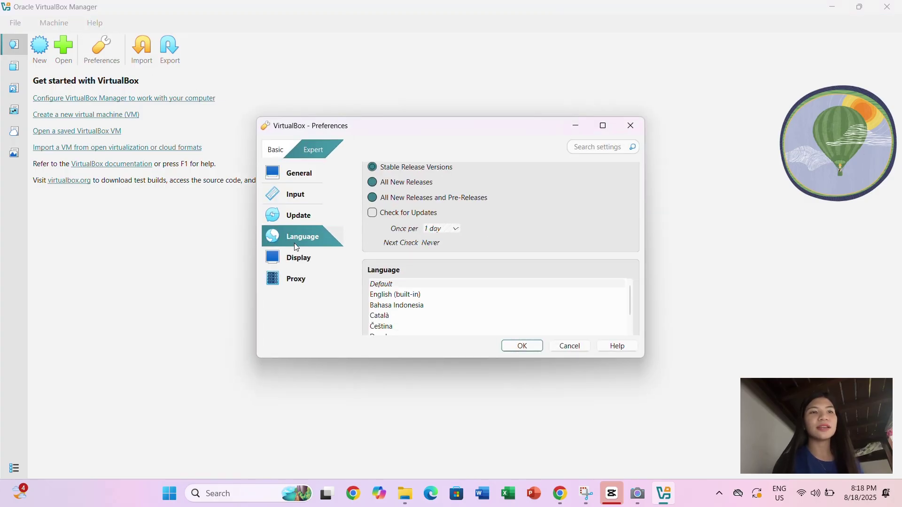
left_click(292, 259)
left_click(291, 280)
left_click(289, 173)
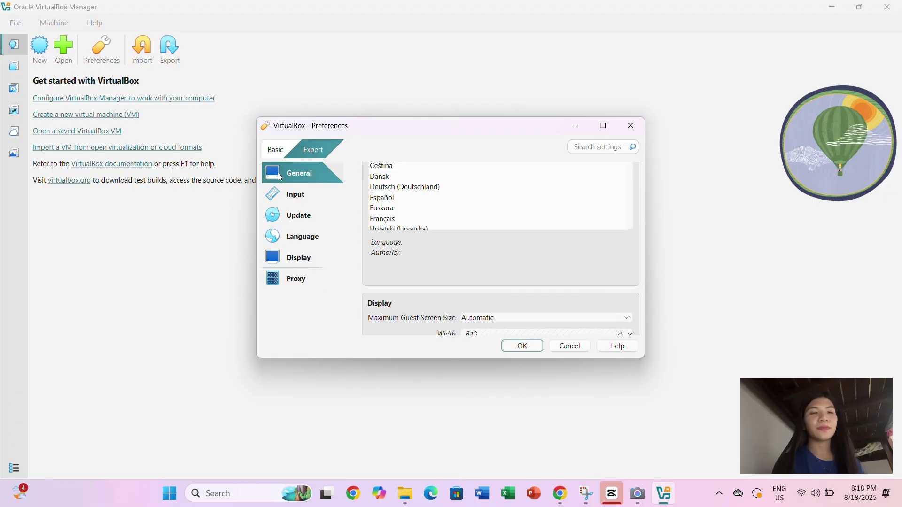
left_click(630, 126)
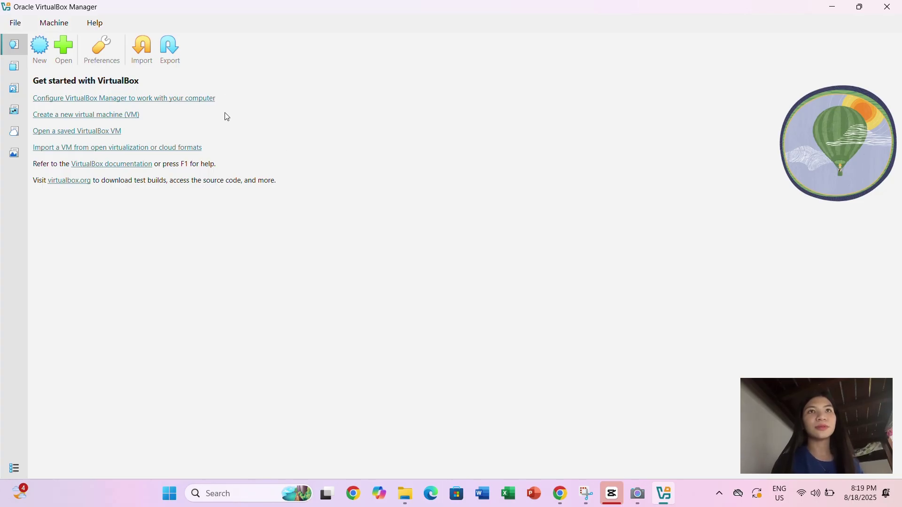
- Start a new virtual machine named ubuntu-server and keep the default VirtualBox VMs folder
left_click(40, 47)
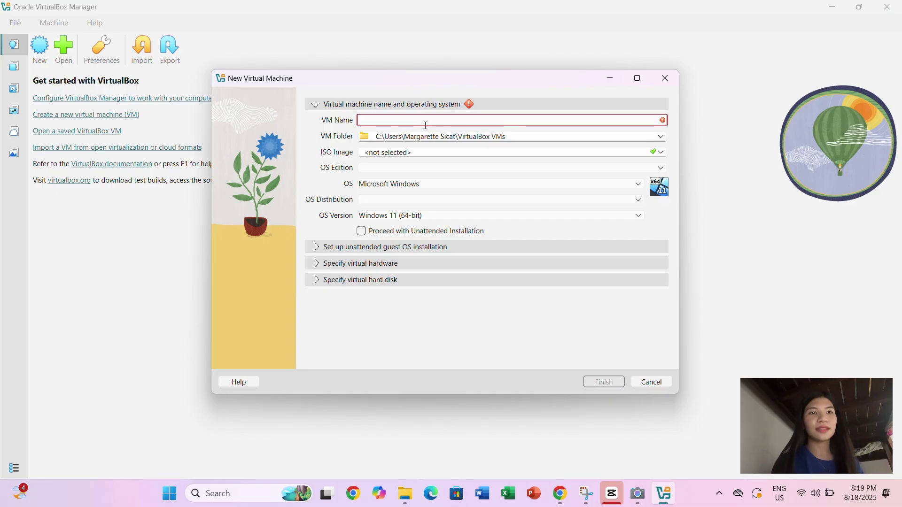
type("ubt")
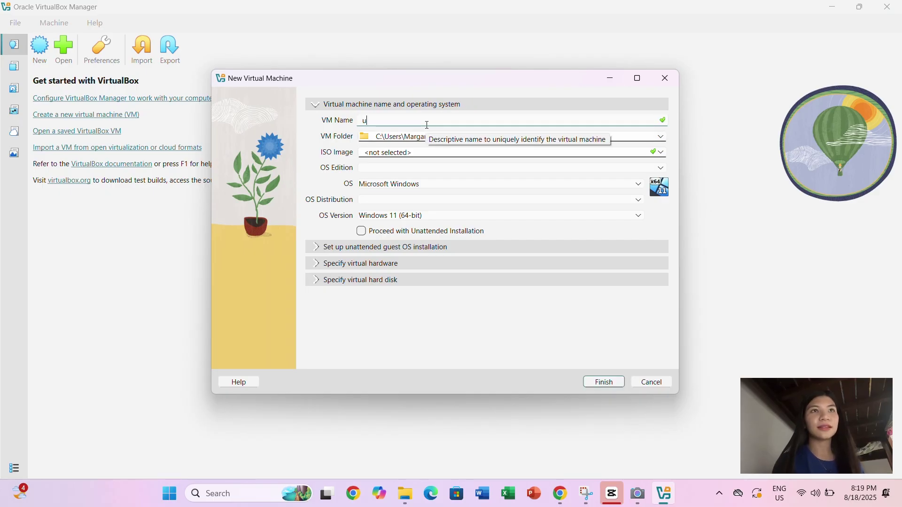
key("BackSpace")
key("BackSpace")
type("un")
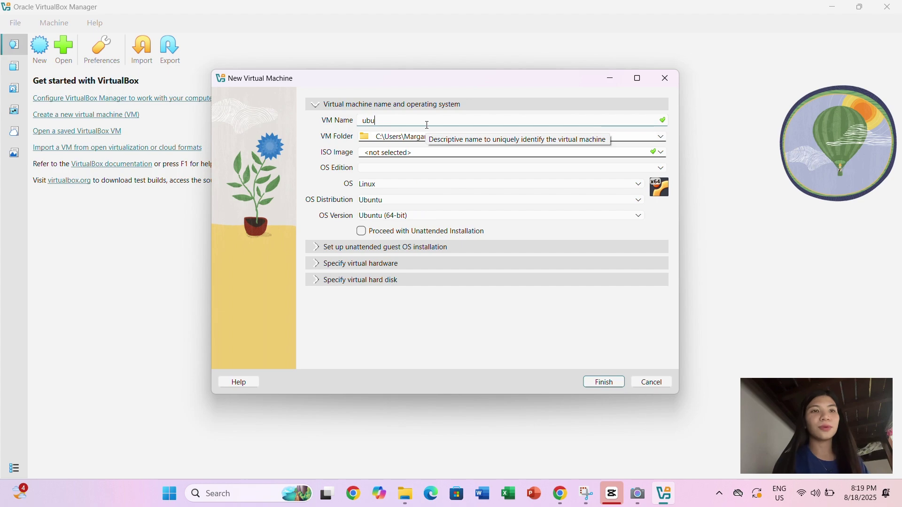
type("tu-")
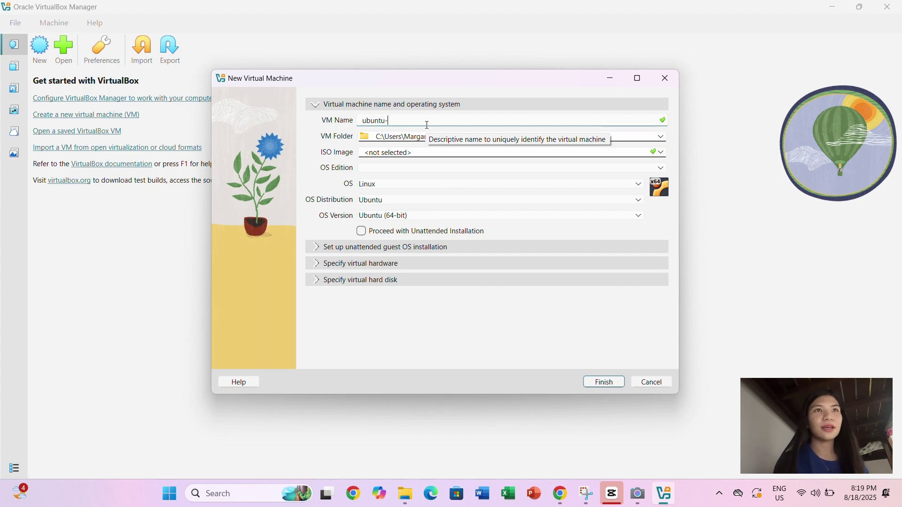
type("server")
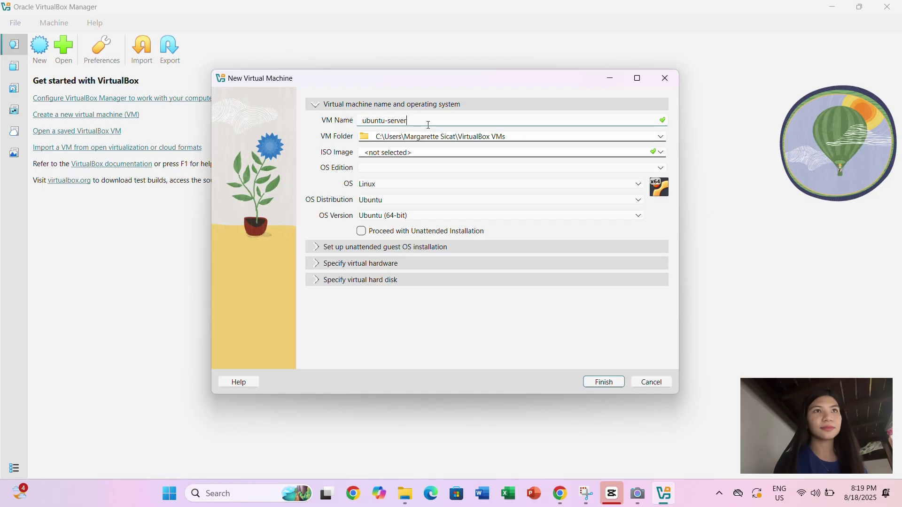
left_click(662, 137)
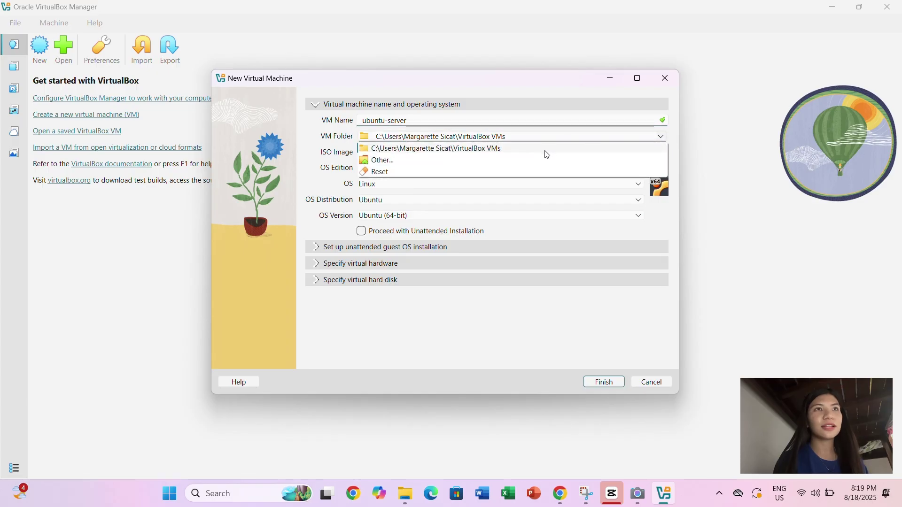
left_click(553, 147)
- Select C:\VirtualBox\ubuntu.iso as the ISO image and create the machine with unattended installation disabled
left_click(651, 151)
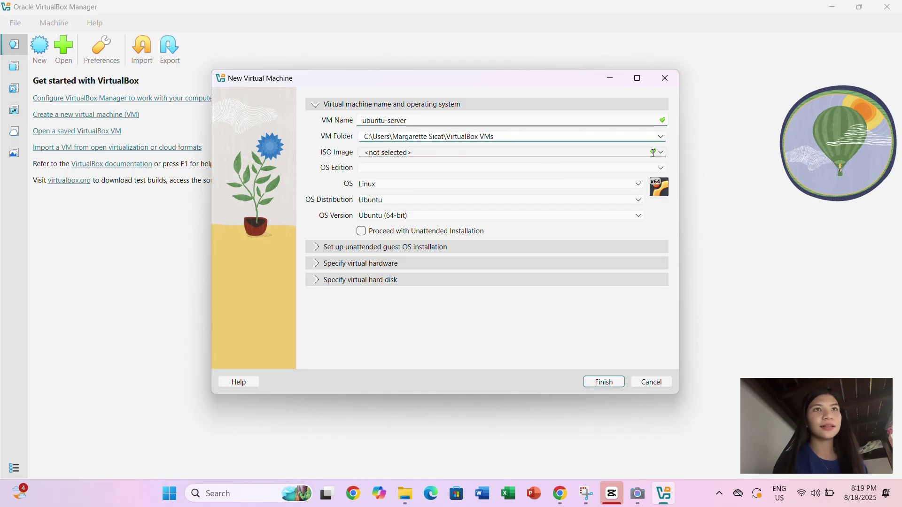
left_click(662, 156)
left_click(471, 174)
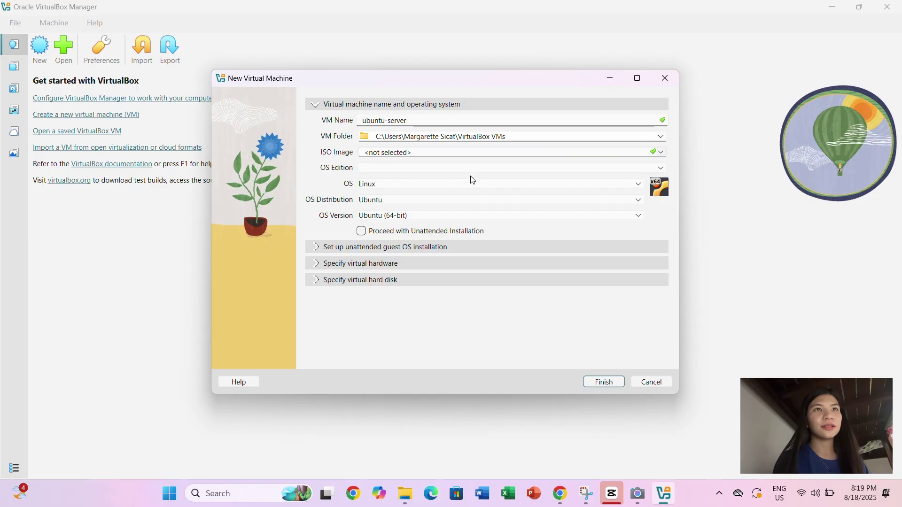
left_click(395, 176)
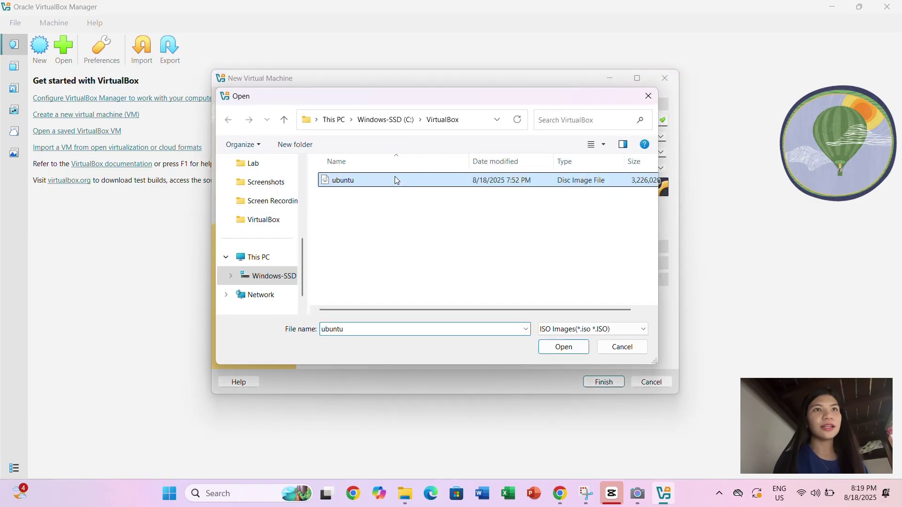
left_click(566, 348)
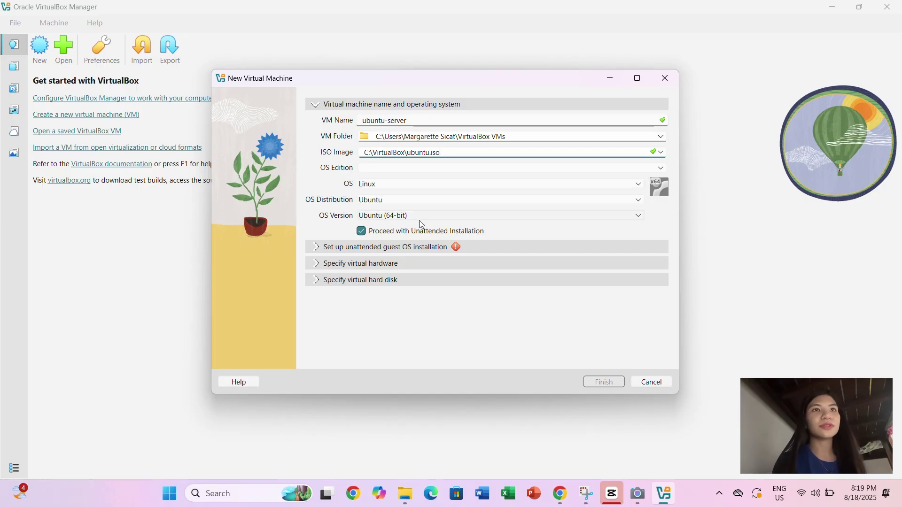
left_click(361, 231)
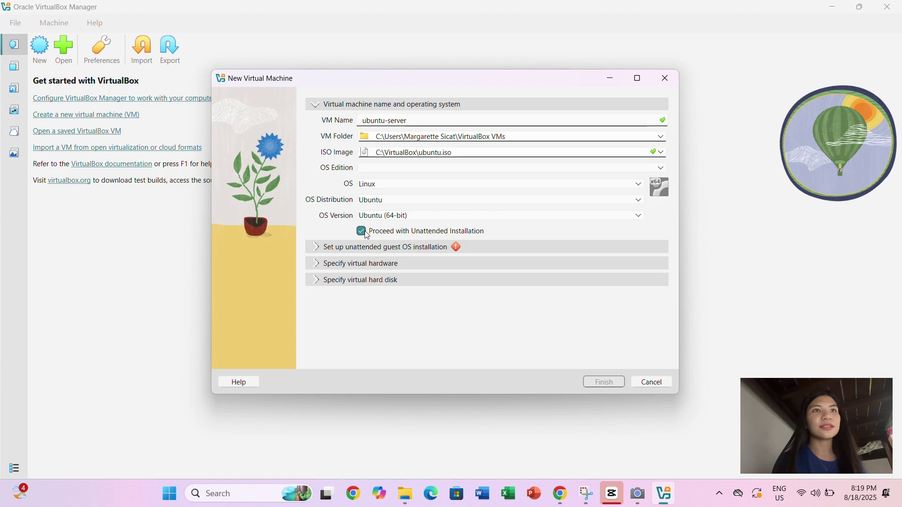
left_click(606, 384)
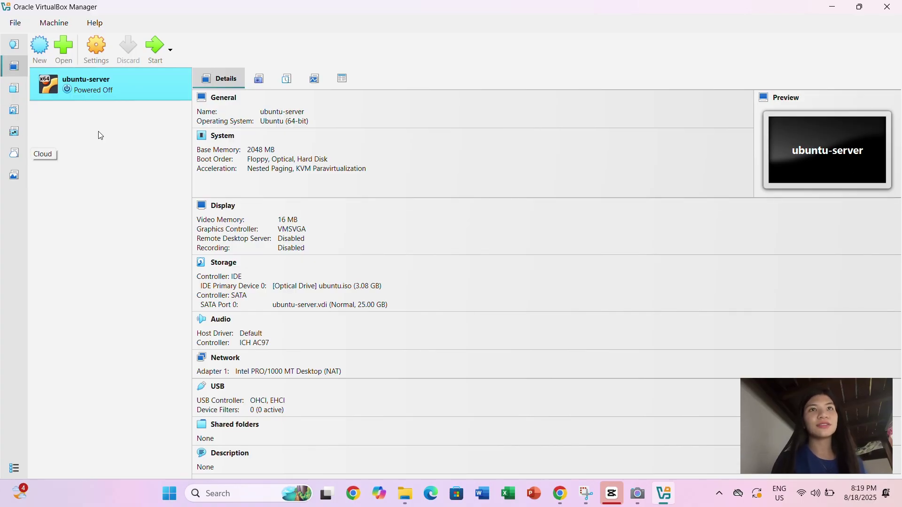
- Start the ubuntu-server machine with the "Try or Install Ubuntu Server" boot entry and maximize its window
left_click(160, 46)
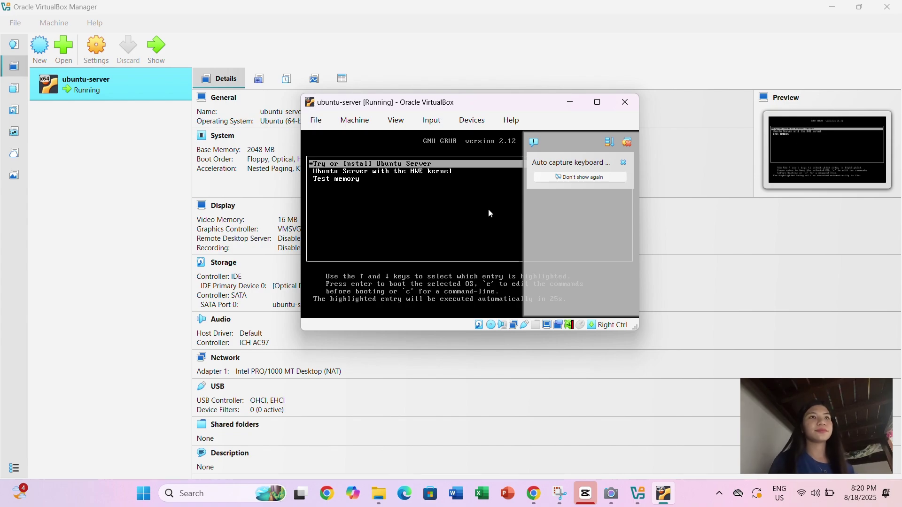
key("Return")
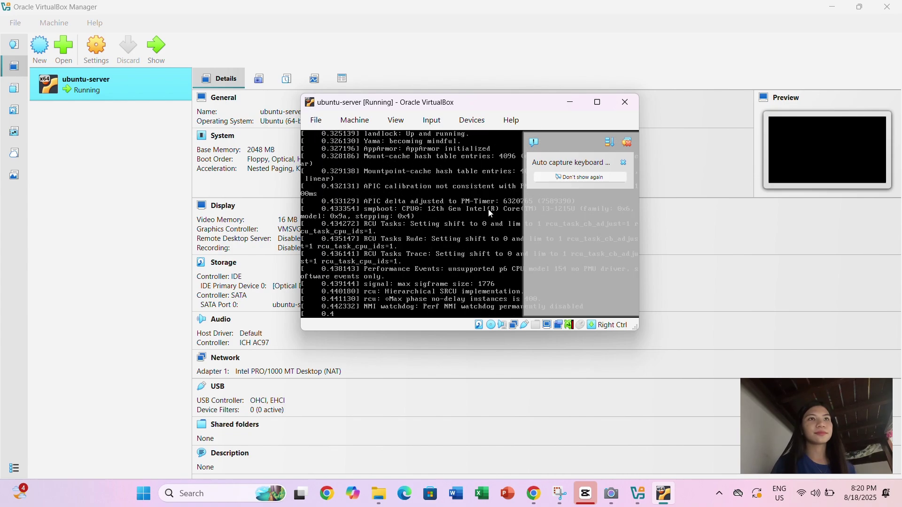
left_click(595, 102)
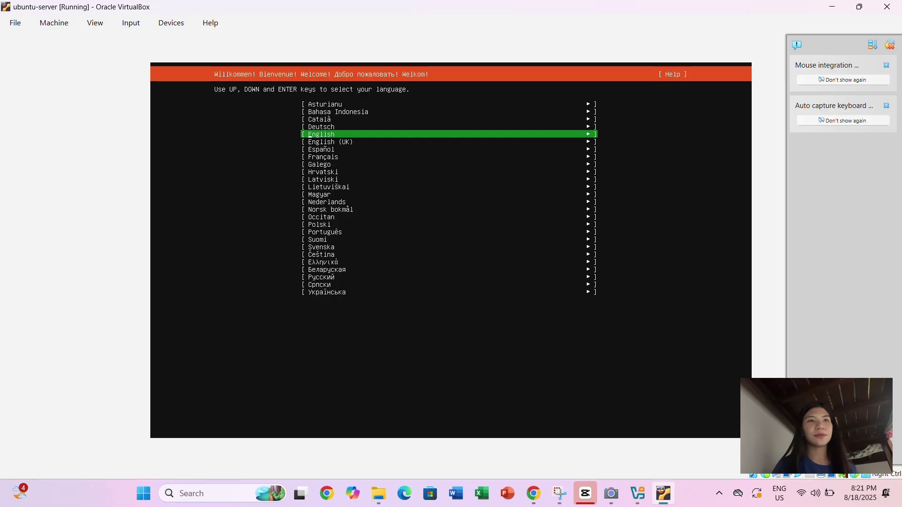
- Choose English as installer language, accept the English (US) keyboard and following defaults, and leave the proxy address blank
key("Return")
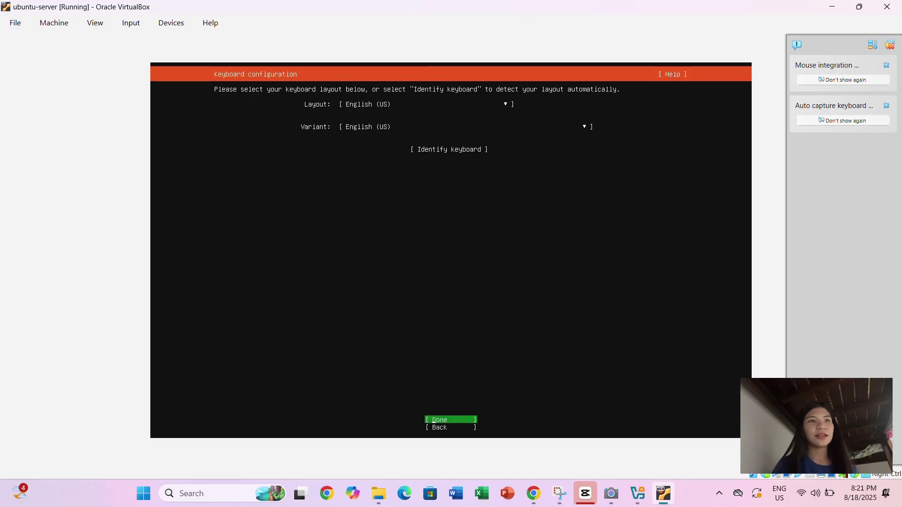
key("Return")
key("Return")
key("Return")
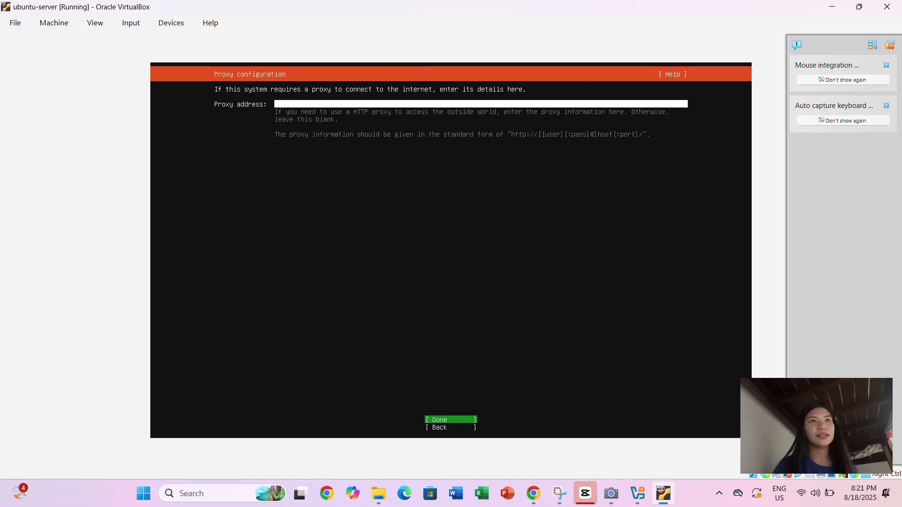
key("Return")
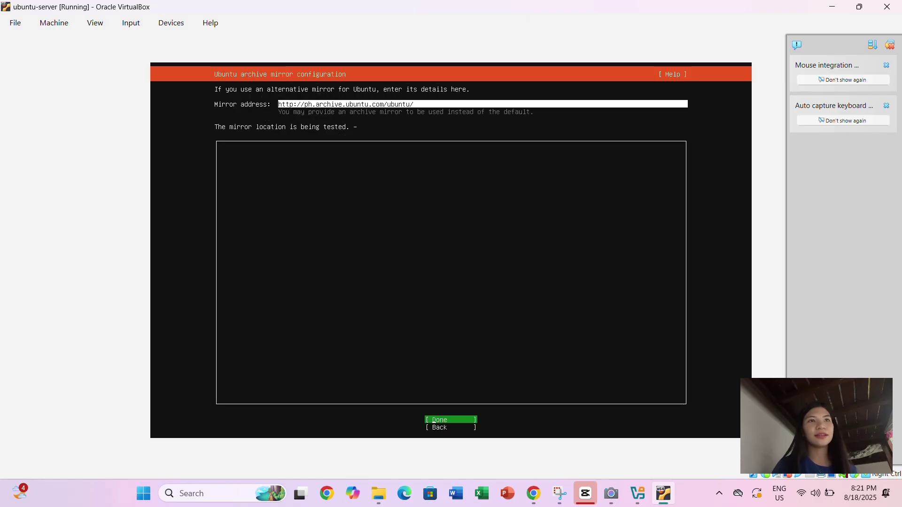
- Accept the default Ubuntu archive mirror and continue without waiting for the mirror check to finish
key("Return")
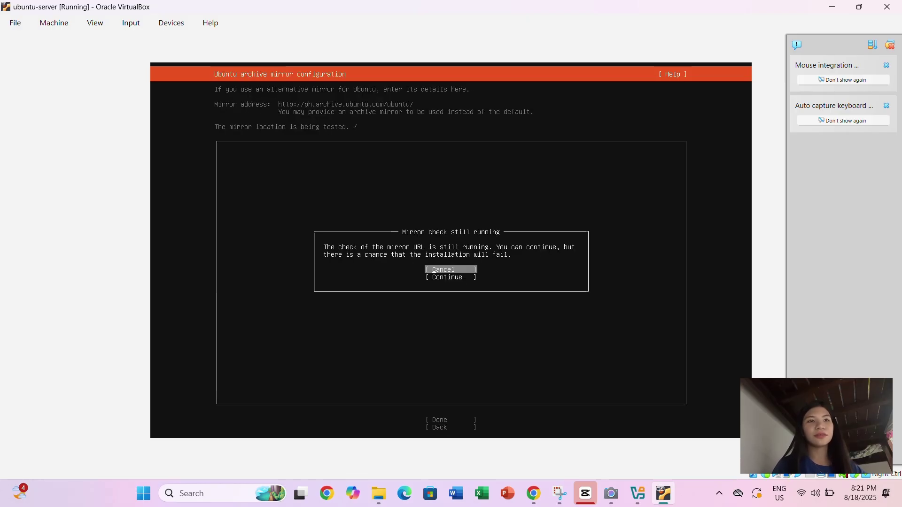
key("Down")
key("Return")
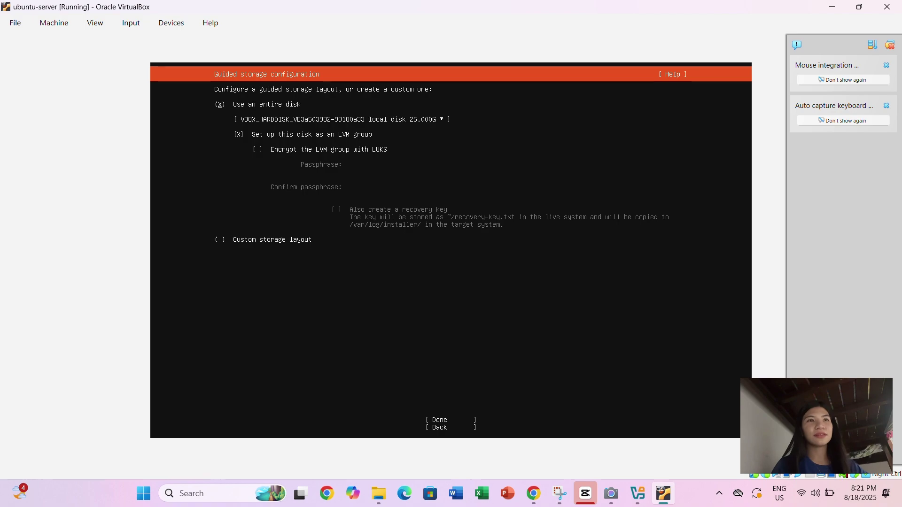
- Accept the guided storage layout using the entire disk as an LVM group and confirm formatting to begin the installation
key("Down")
key("Down")
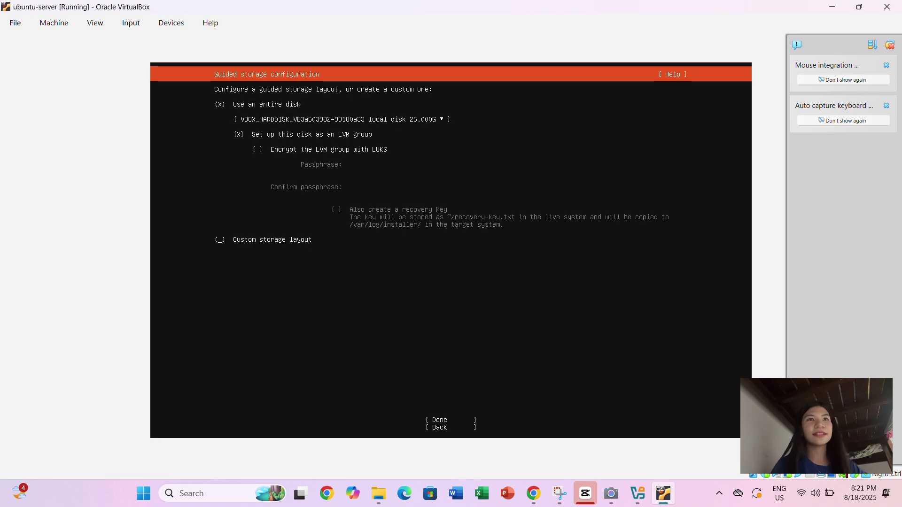
key("Down")
key("Return")
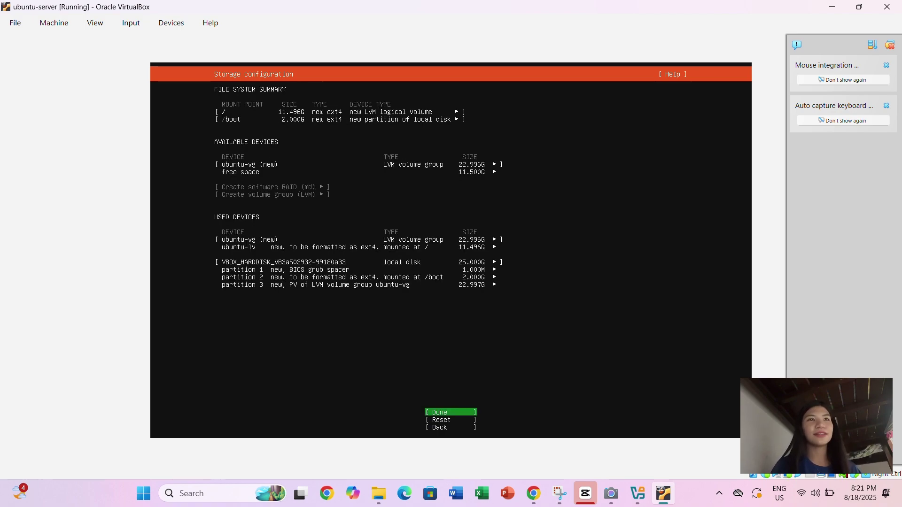
key("Return")
key("Down")
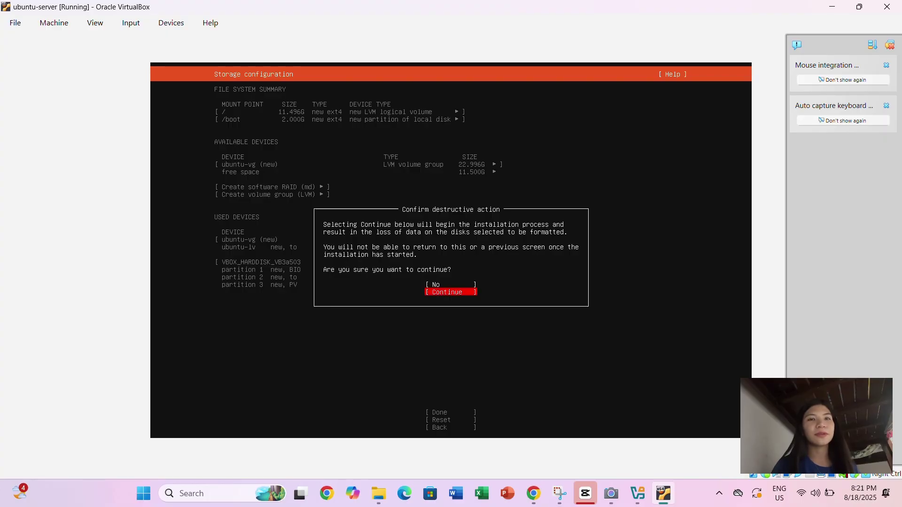
key("Return")
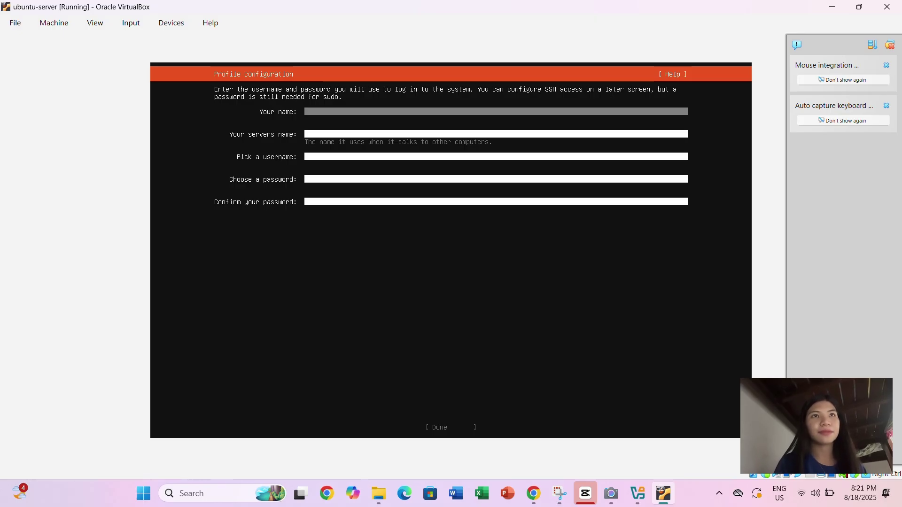
- Fill in the profile's name field in capital letters and set the server's name to ubuntu-server
key("Caps_Lock")
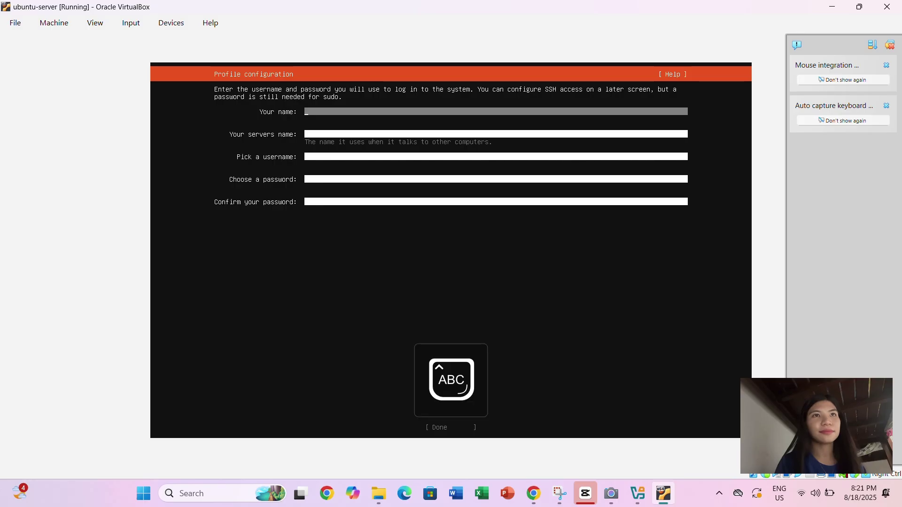
type("SIA")
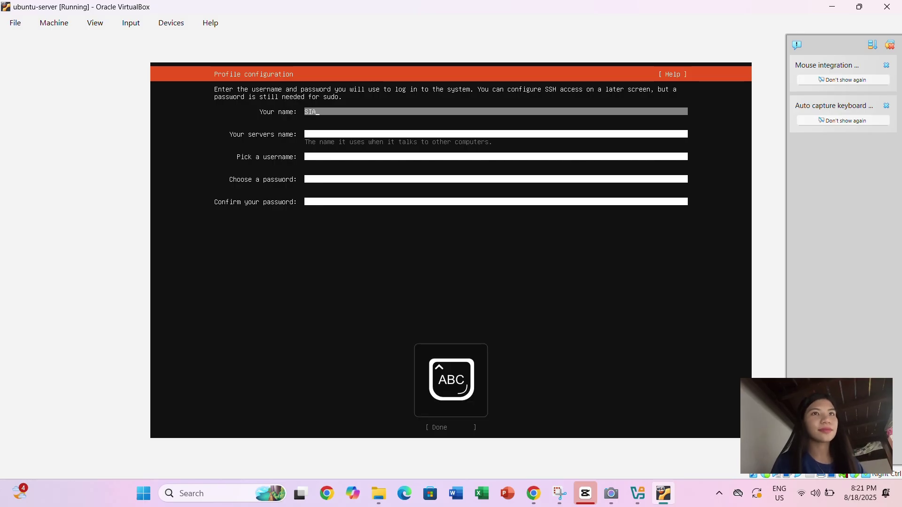
key("Tab")
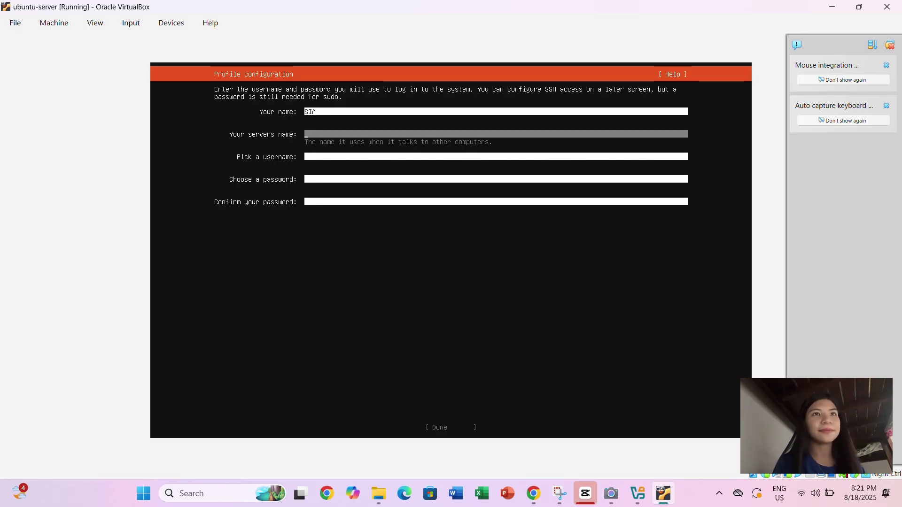
key("Caps_Lock")
type("ubun")
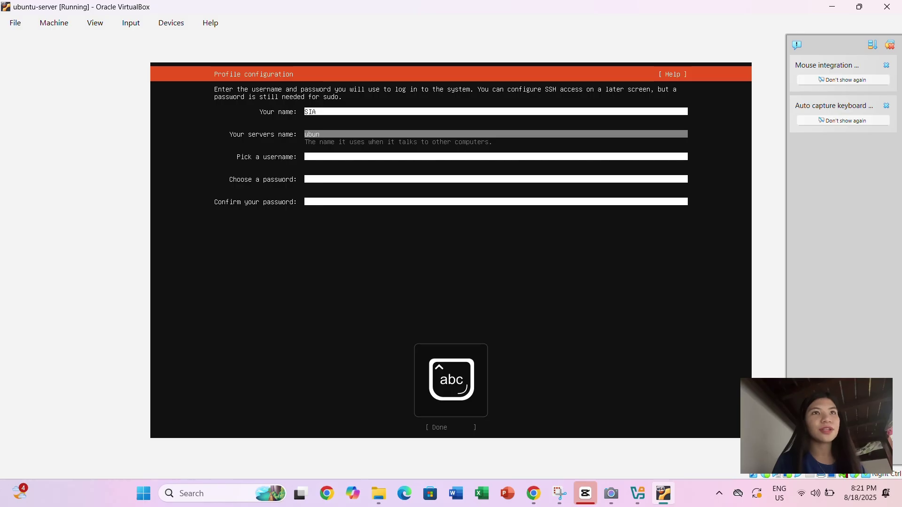
type("tu-server")
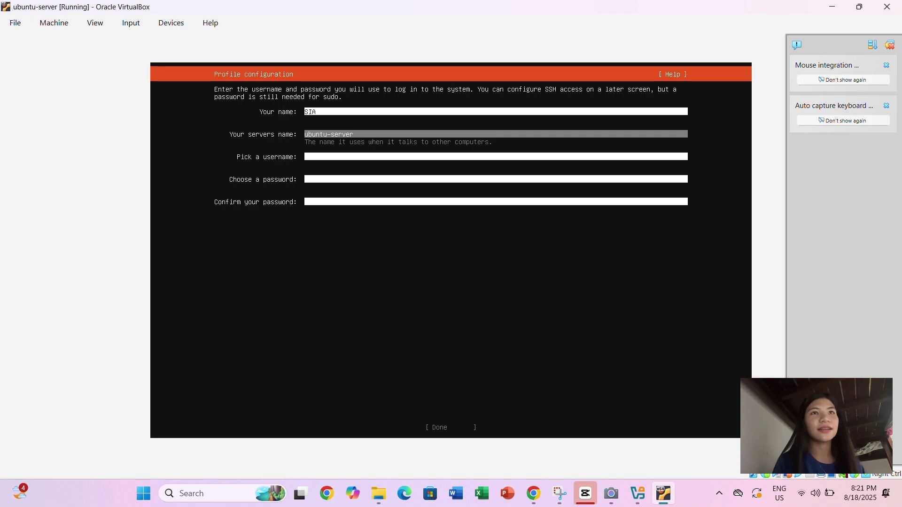
key("Tab")
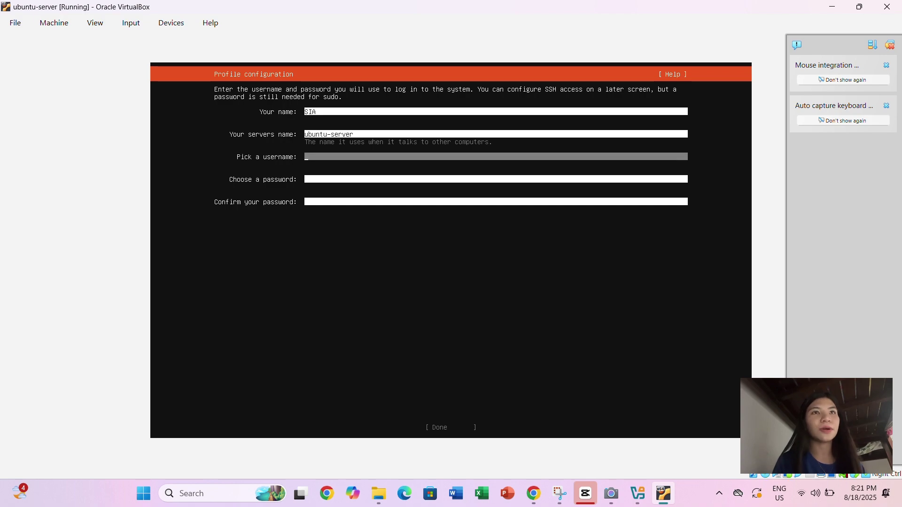
key("n")
key("Caps_Lock")
type("icole")
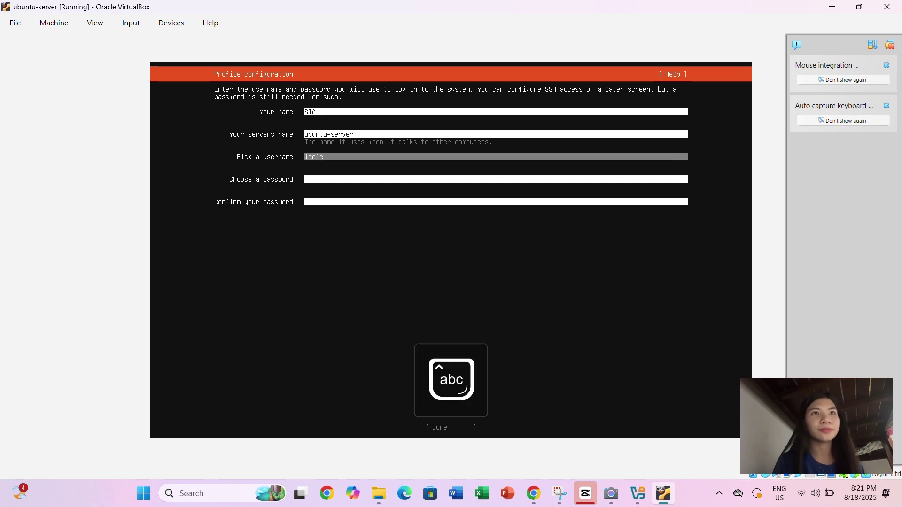
key("BackSpace")
key("BackSpace")
key("BackSpace")
key("BackSpace")
key("BackSpace")
- Enter the lowercase username, fill in the account password and its confirmation, and submit the profile configuration
type("n")
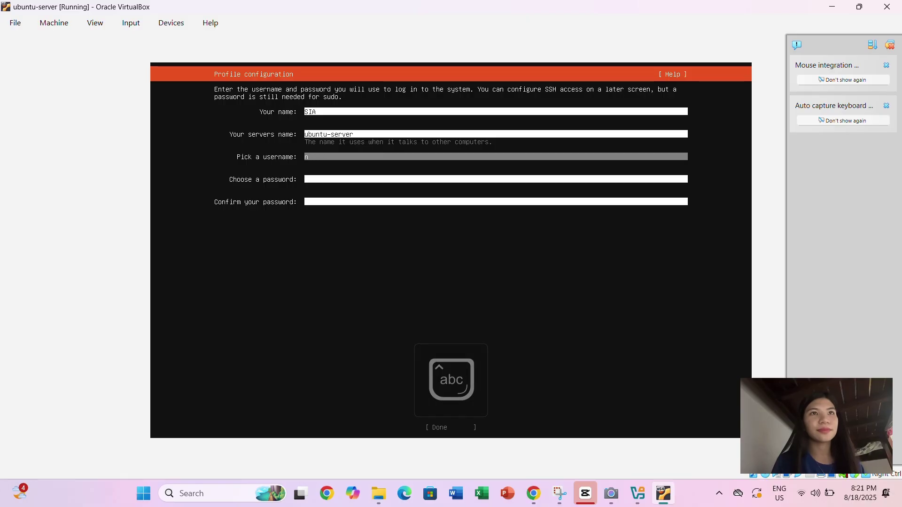
type("icole")
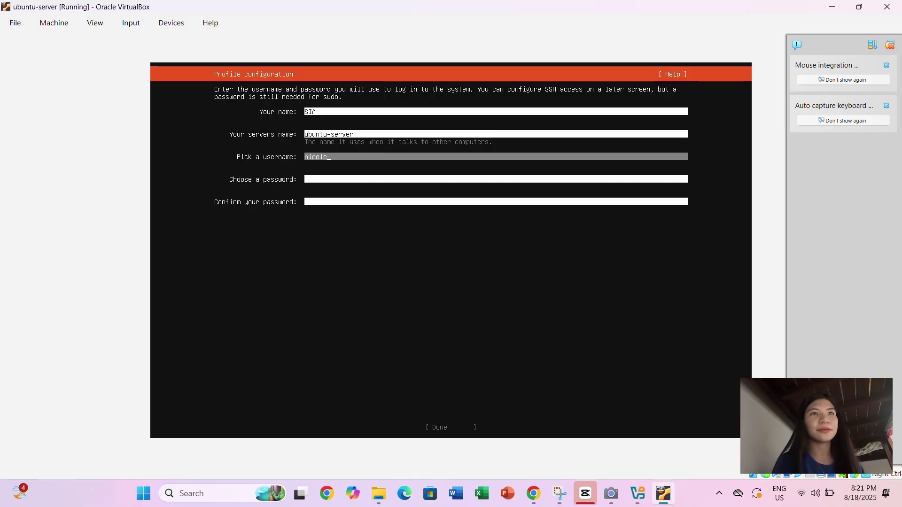
key("Tab")
type("**")
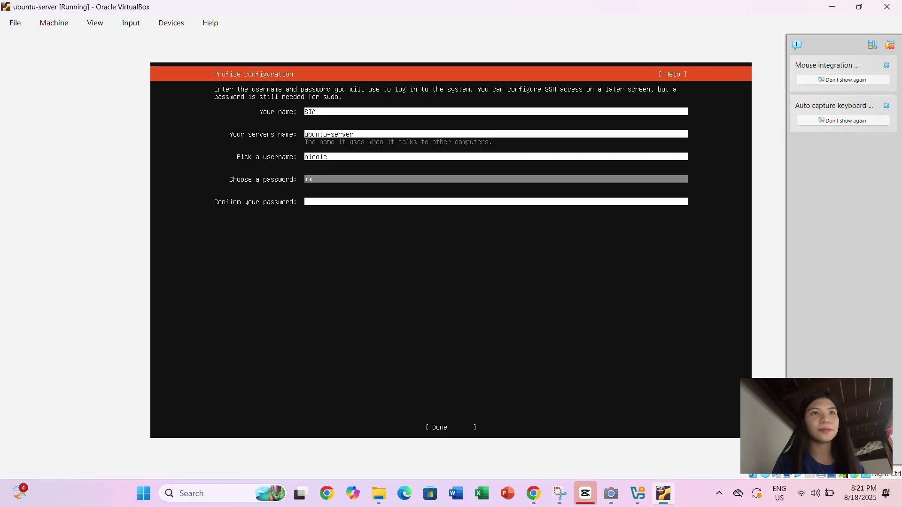
key("Tab")
type("***")
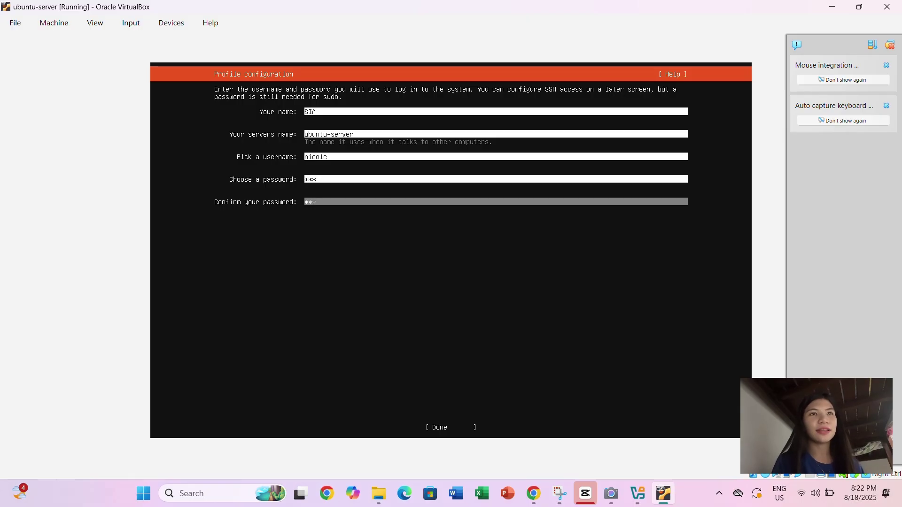
key("Tab")
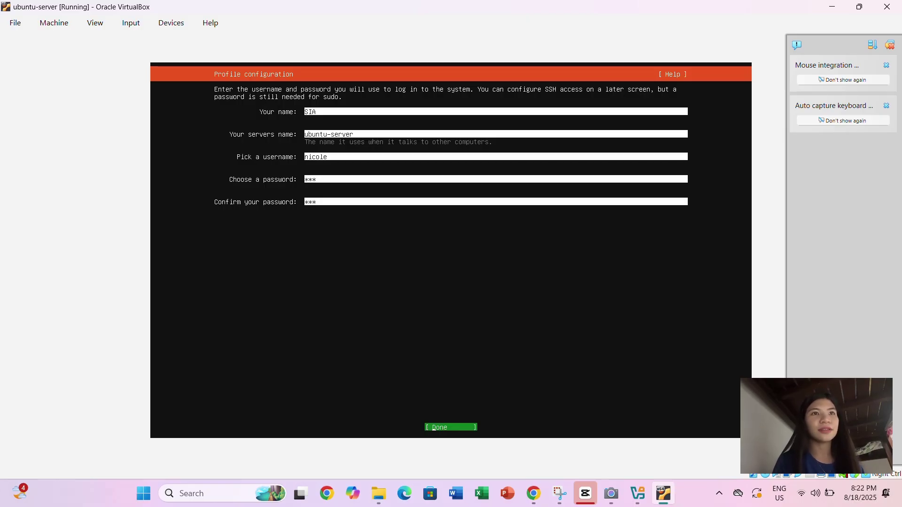
key("Return")
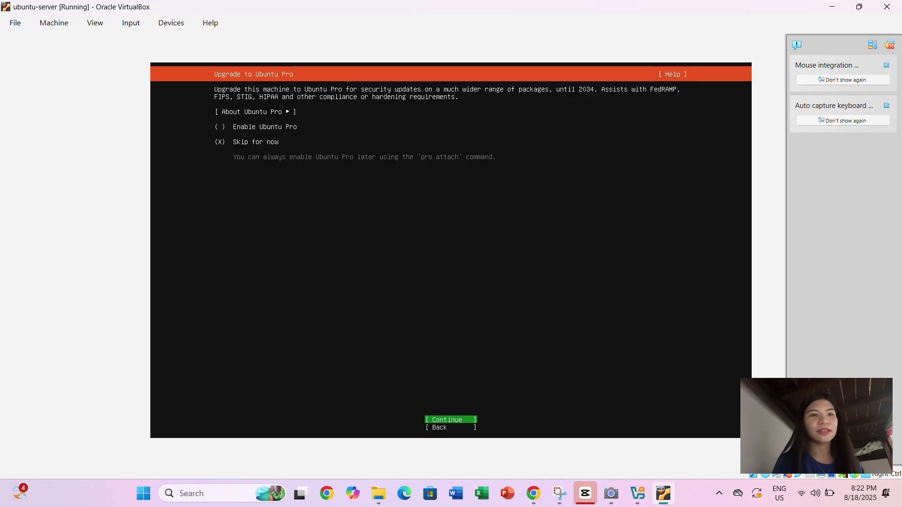
- Skip the Ubuntu Pro upgrade and continue past SSH configuration with Install OpenSSH server unselected
key("Return")
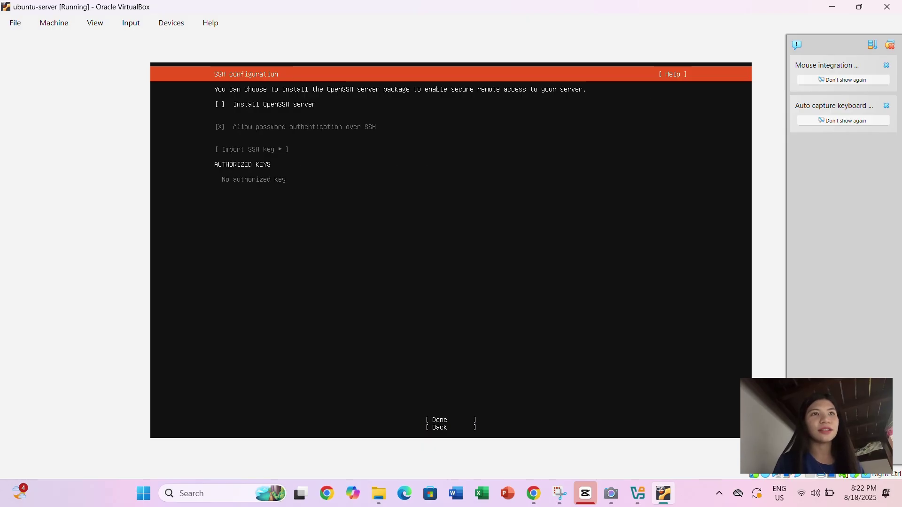
key("Tab")
key("Return")
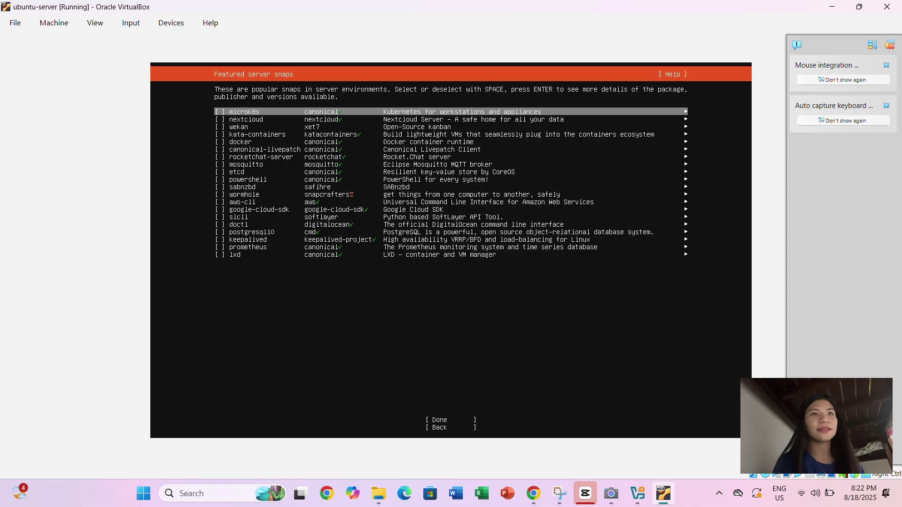
- Finish the featured server snaps page without selecting any snap and let the installation complete
key("Down")
key("Down")
key("Down")
key("Down")
key("Down")
key("Down")
key("Down")
key("Down")
key("Down")
key("Down")
key("Down")
key("Down")
key("Down")
key("Down")
key("Down")
key("Down")
key("Down")
key("Down")
key("Down")
key("Down")
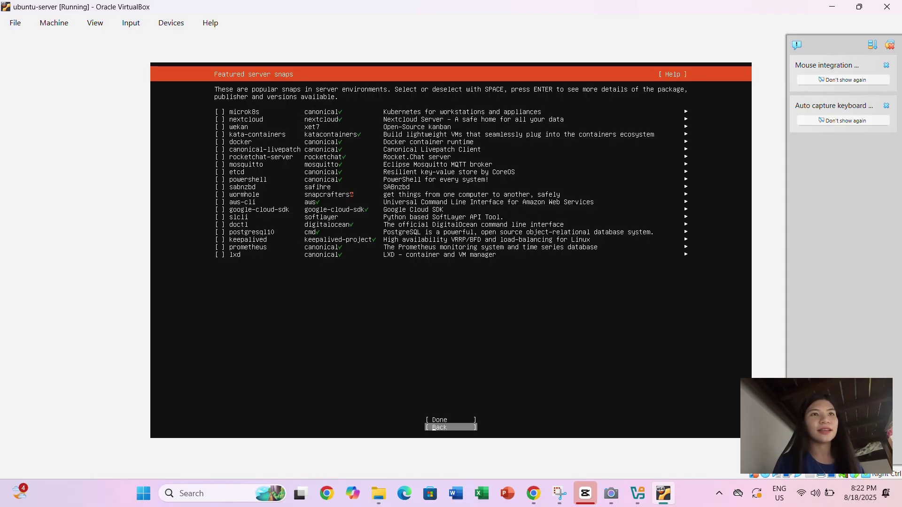
key("Up")
key("Return")
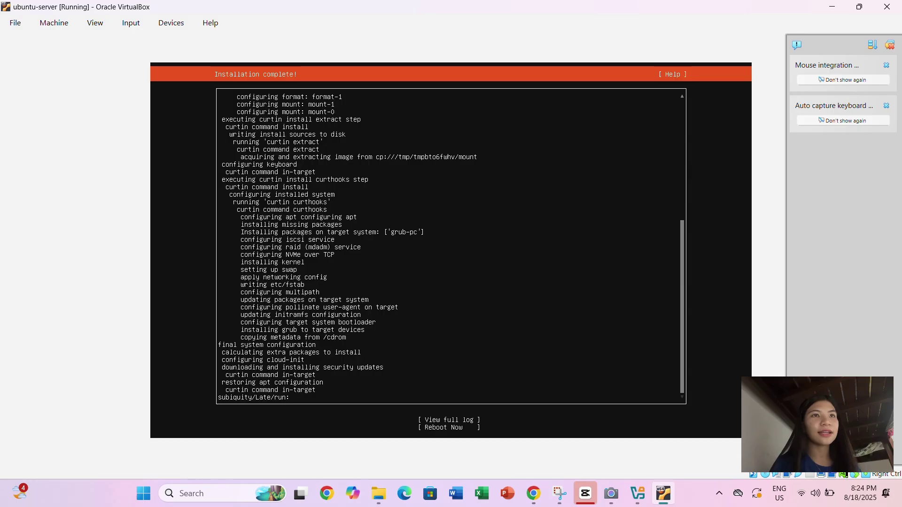
- Reboot the machine from the finished installer and continue past the request to remove the installation medium
key("Tab")
key("Tab")
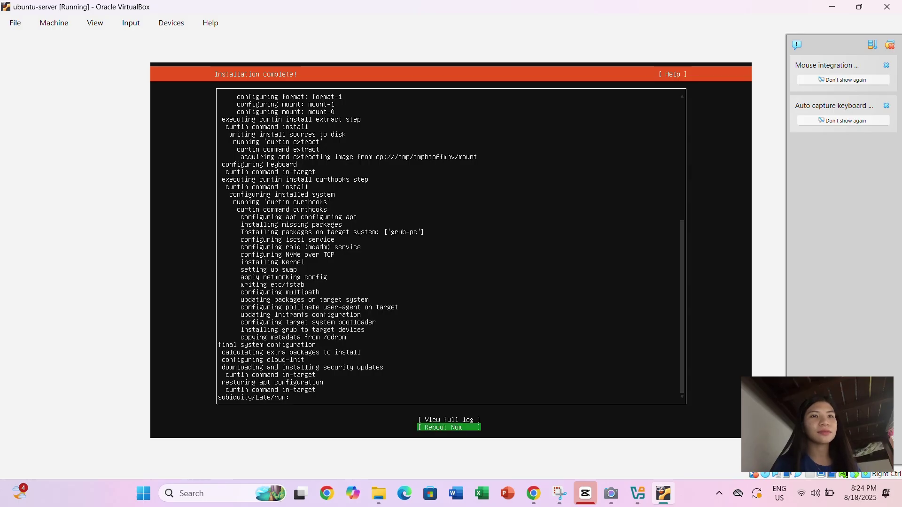
key("Return")
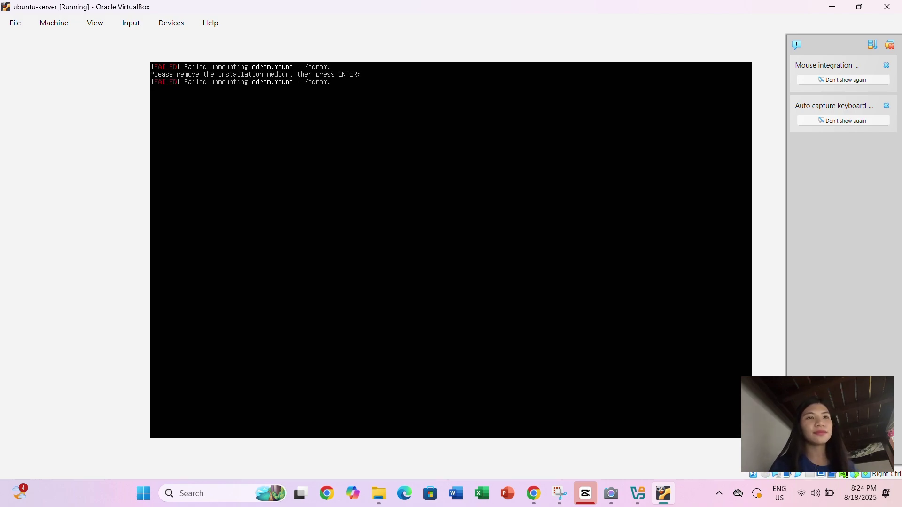
key("Return")
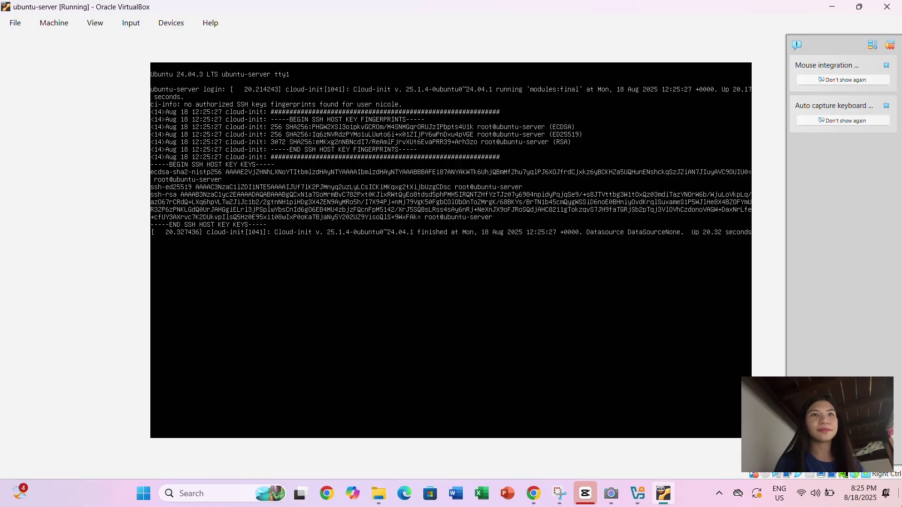
- Bring up a fresh login prompt and log in to ubuntu-server with the account's username and password
key("Return")
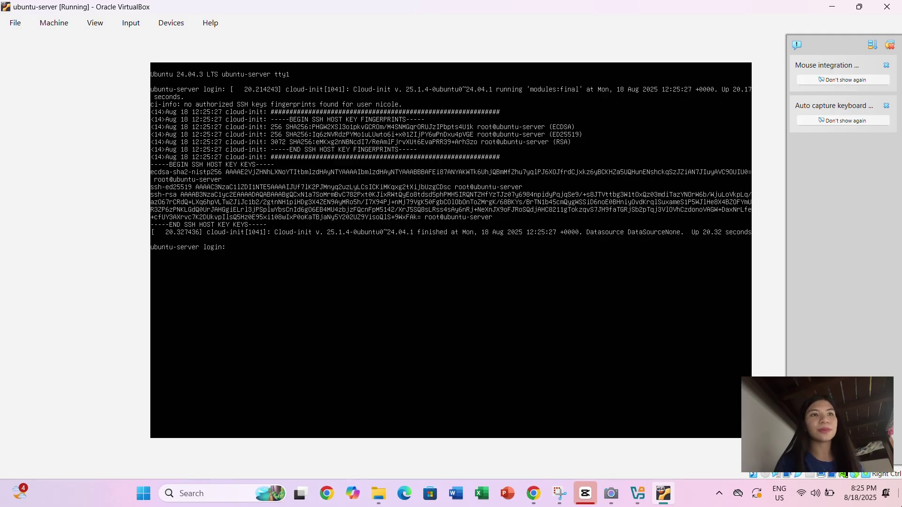
type("nicole")
key("Return")
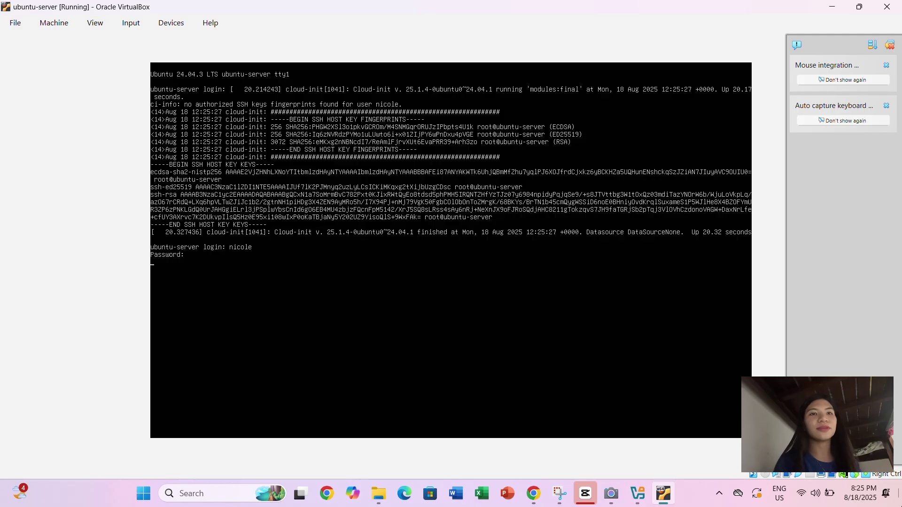
key("Return")
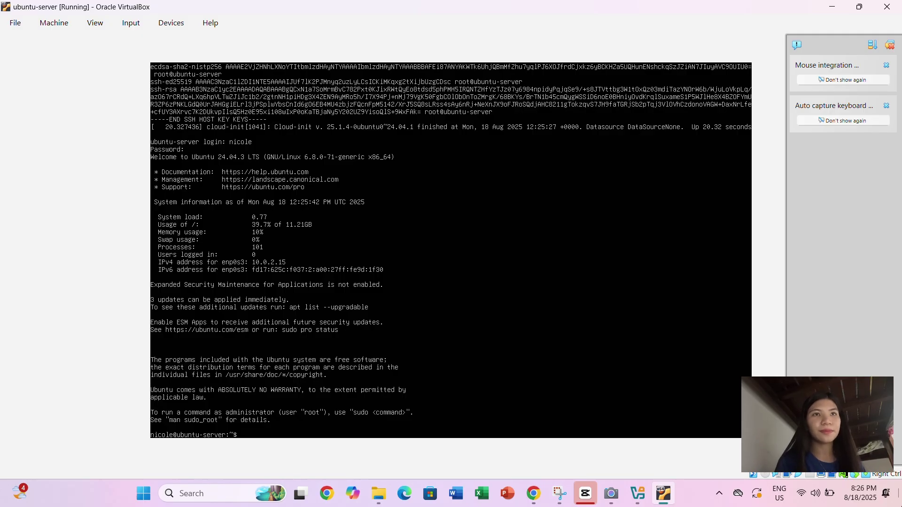
type("ni")
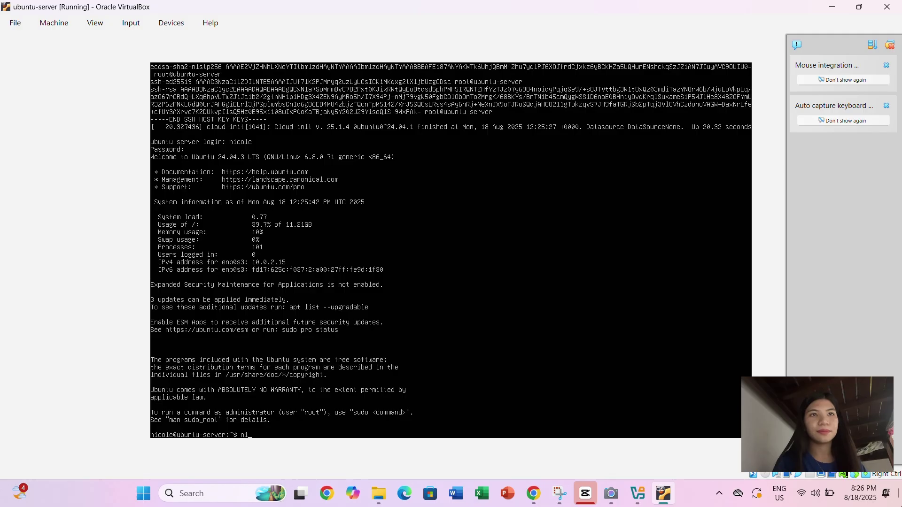
type("x")
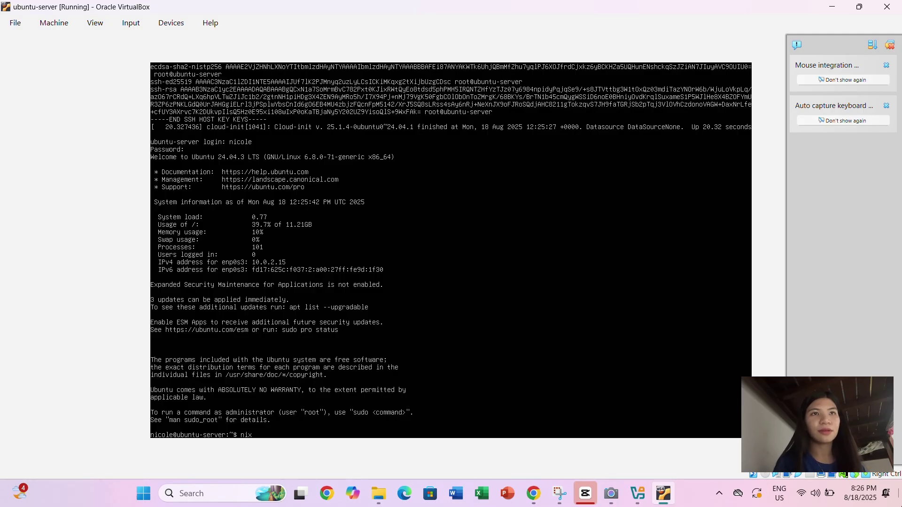
key("BackSpace")
key("BackSpace")
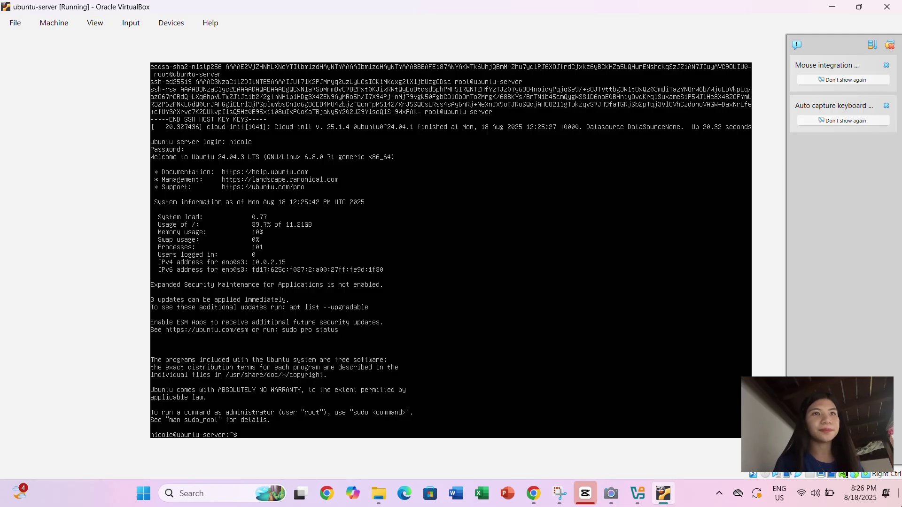
- Shut down the server with sudo poweroff, authenticating with the account password
type("sudo")
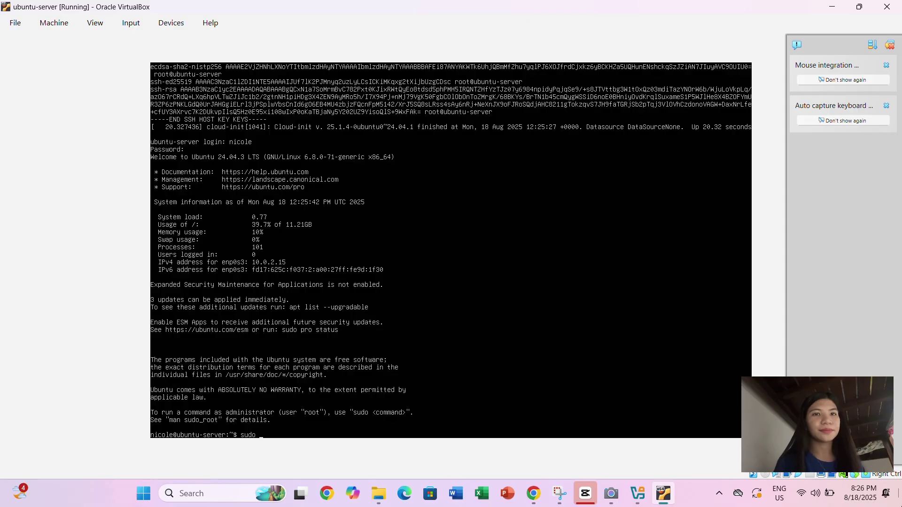
type(" powerof")
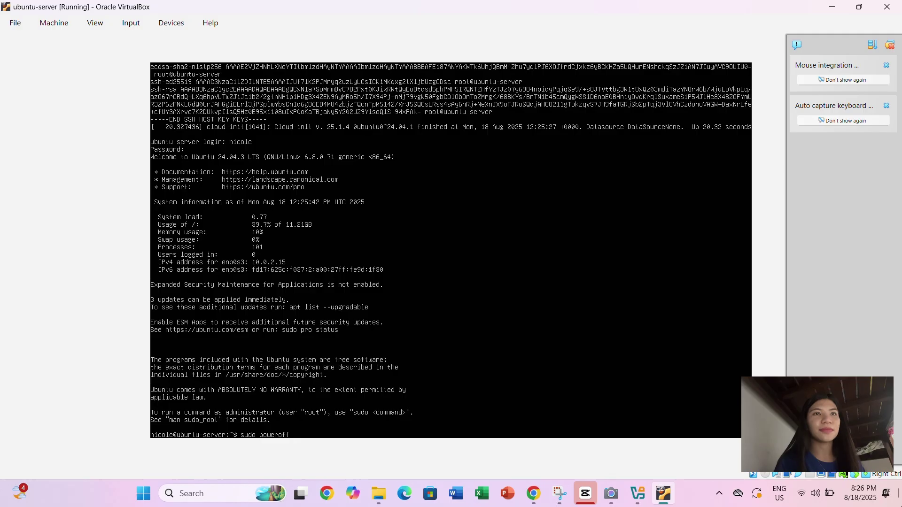
type("f")
key("Return")
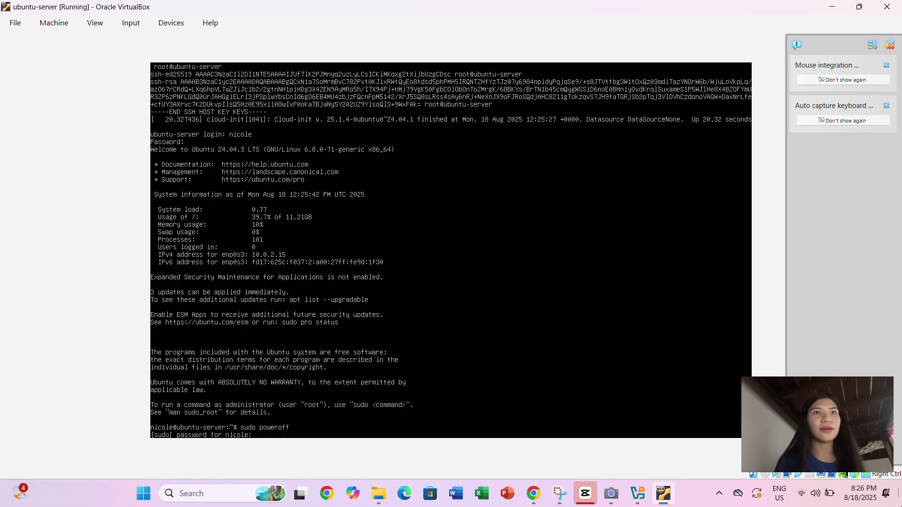
key("Return")
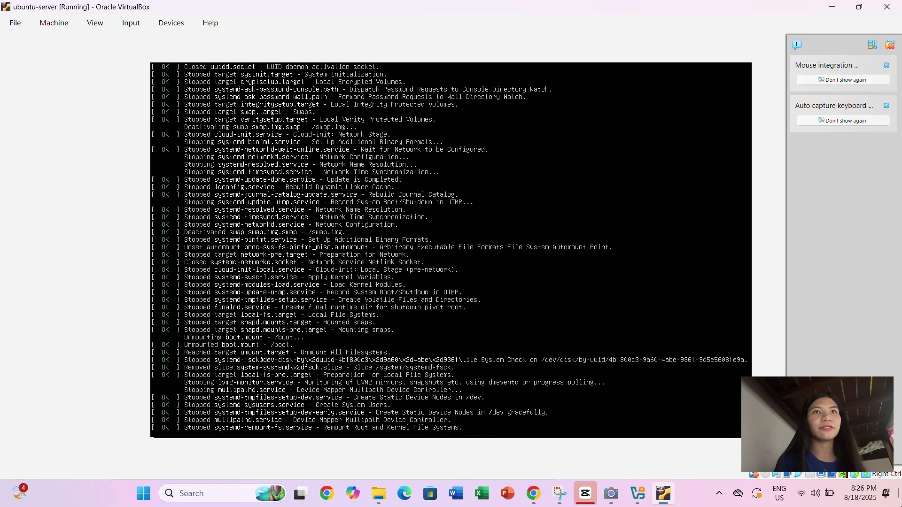